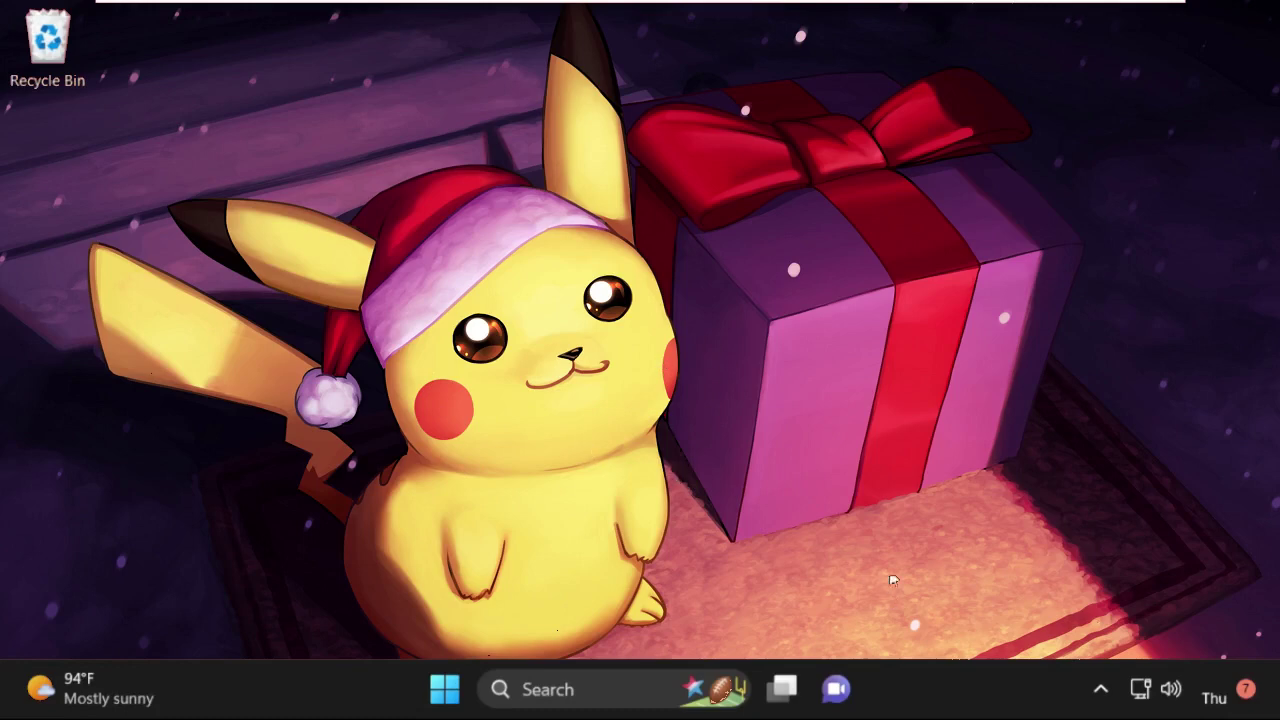
Launch Task Manager from search and end its Task Manager process
{"action": "left_click", "coordinate": [590, 689]}
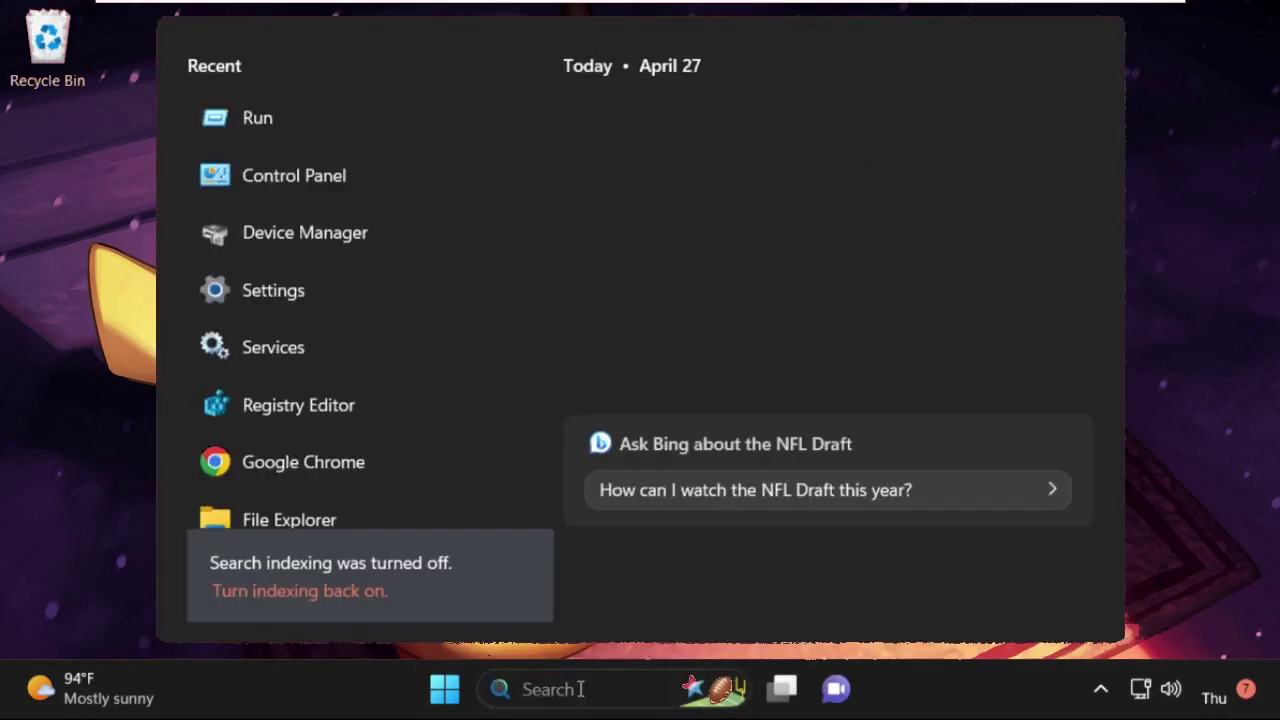
{"action": "type", "text": "task manager"}
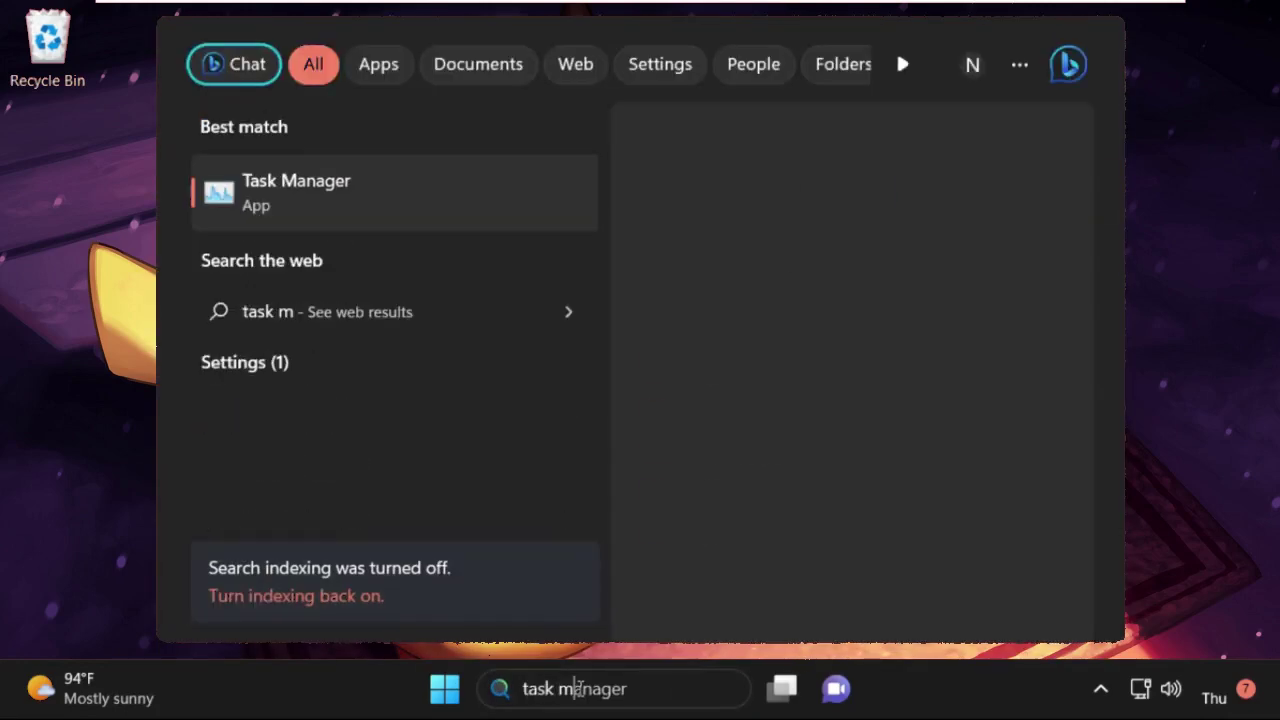
{"action": "left_click", "coordinate": [395, 190]}
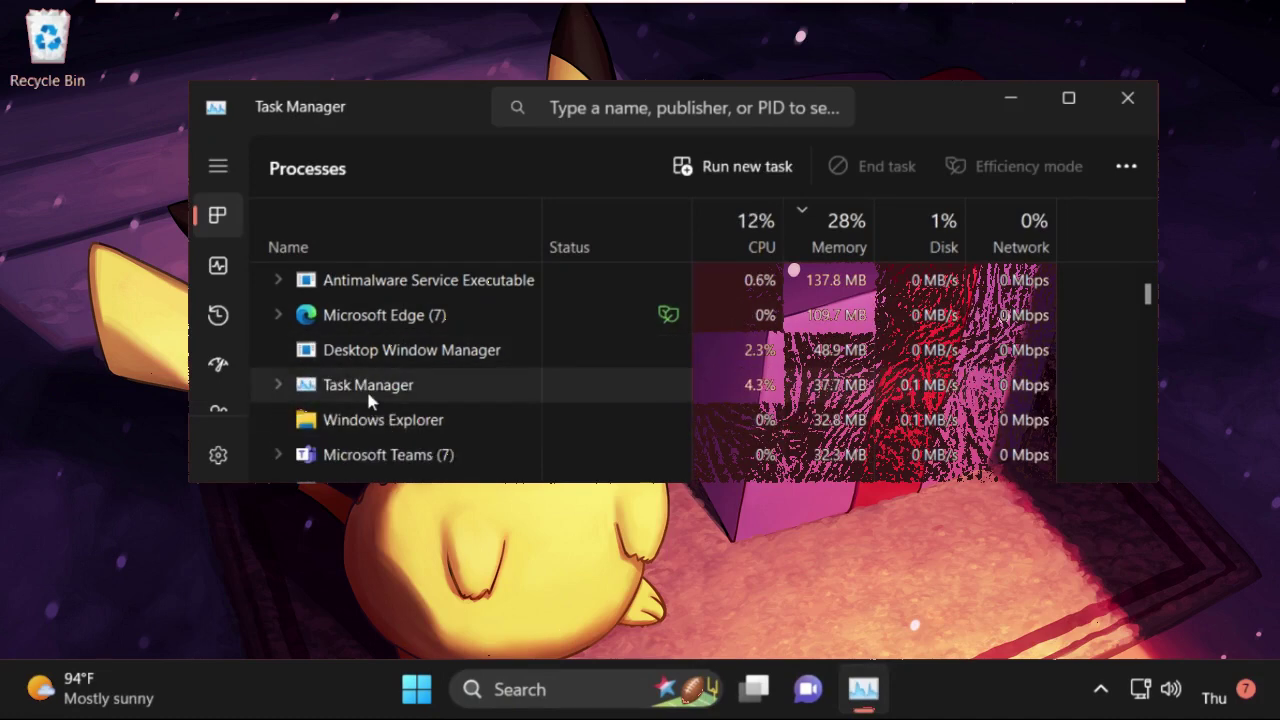
{"action": "left_click", "coordinate": [370, 393]}
{"action": "right_click", "coordinate": [365, 391]}
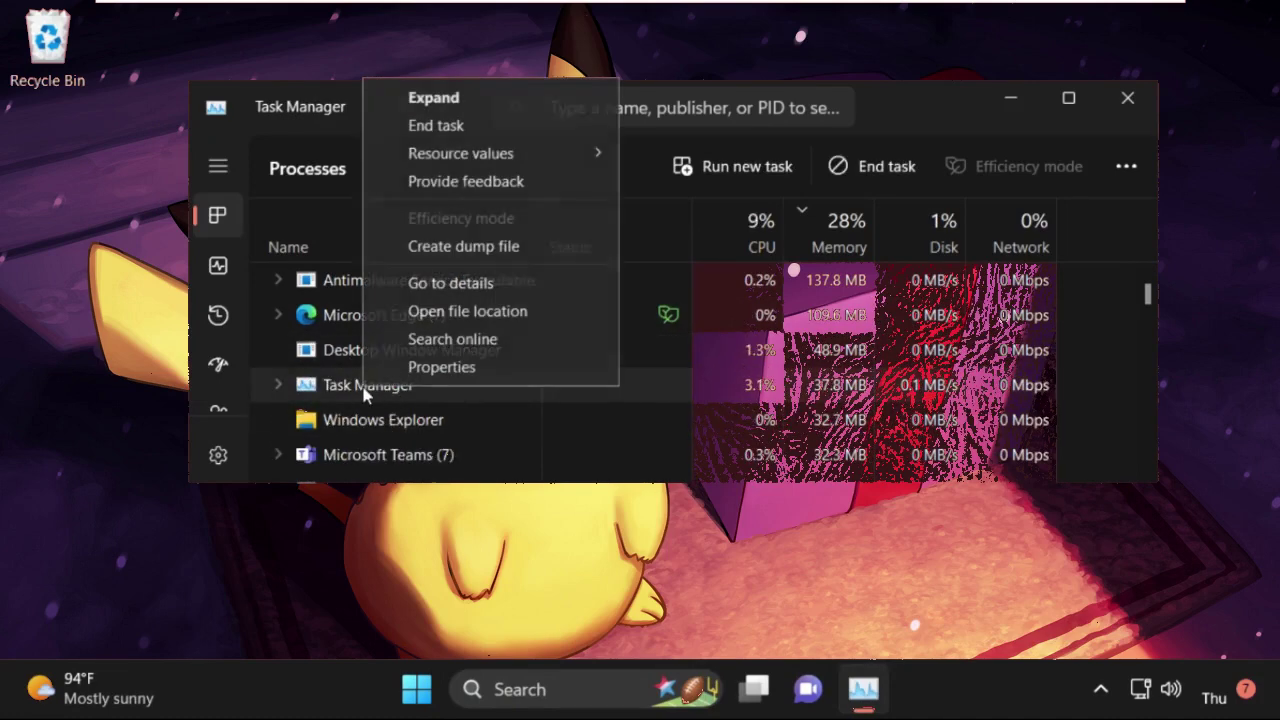
{"action": "left_click", "coordinate": [447, 128]}
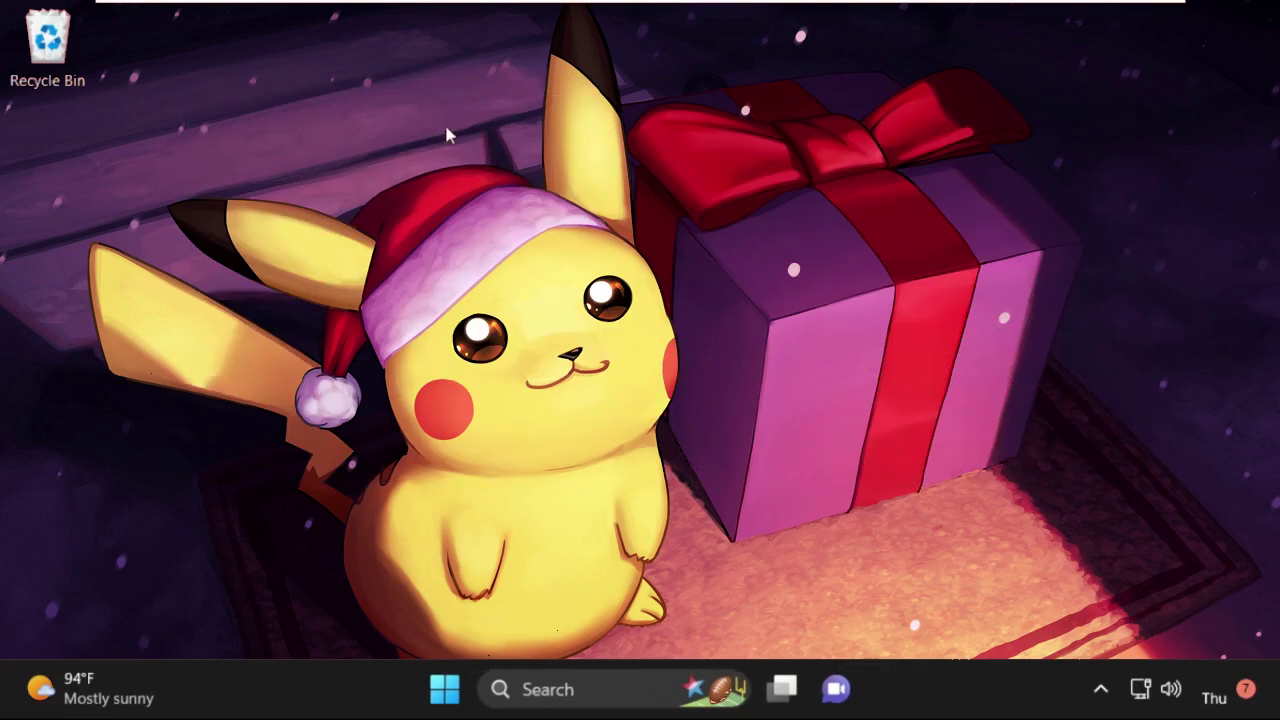
Open Control Panel via a 'control' search and return to its home page in Category view
{"action": "left_click", "coordinate": [572, 690]}
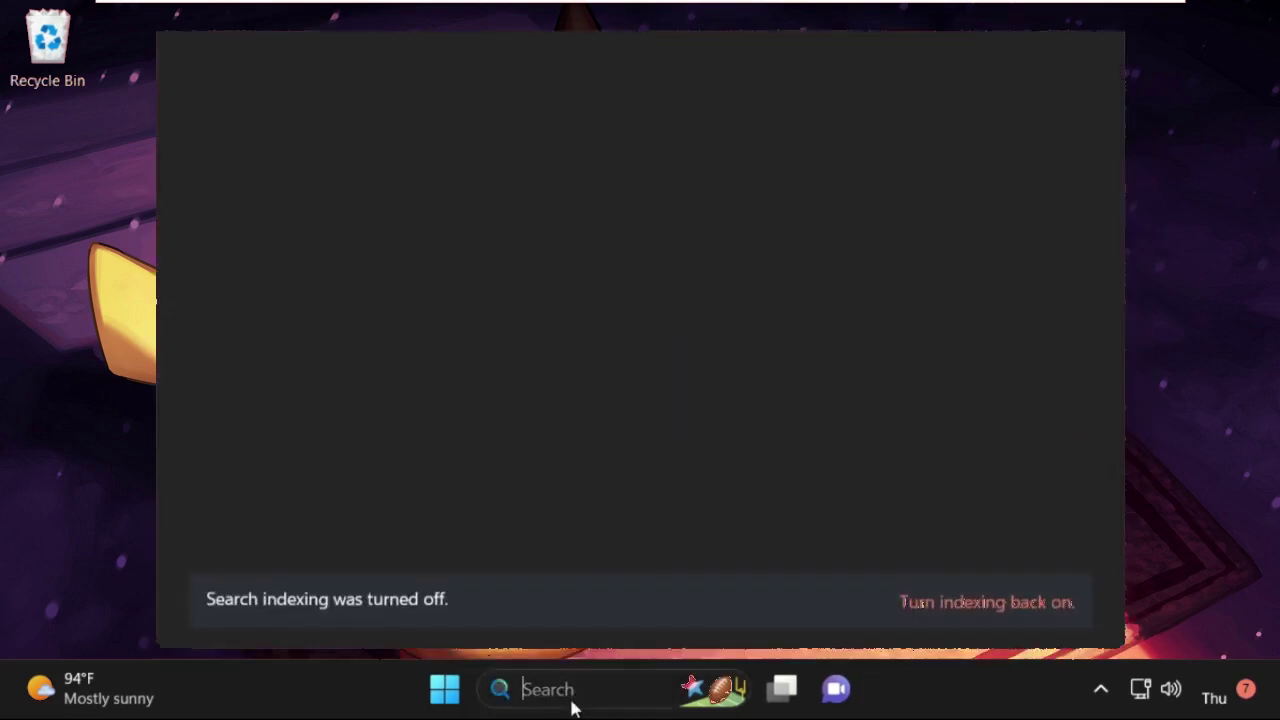
{"action": "type", "text": "control"}
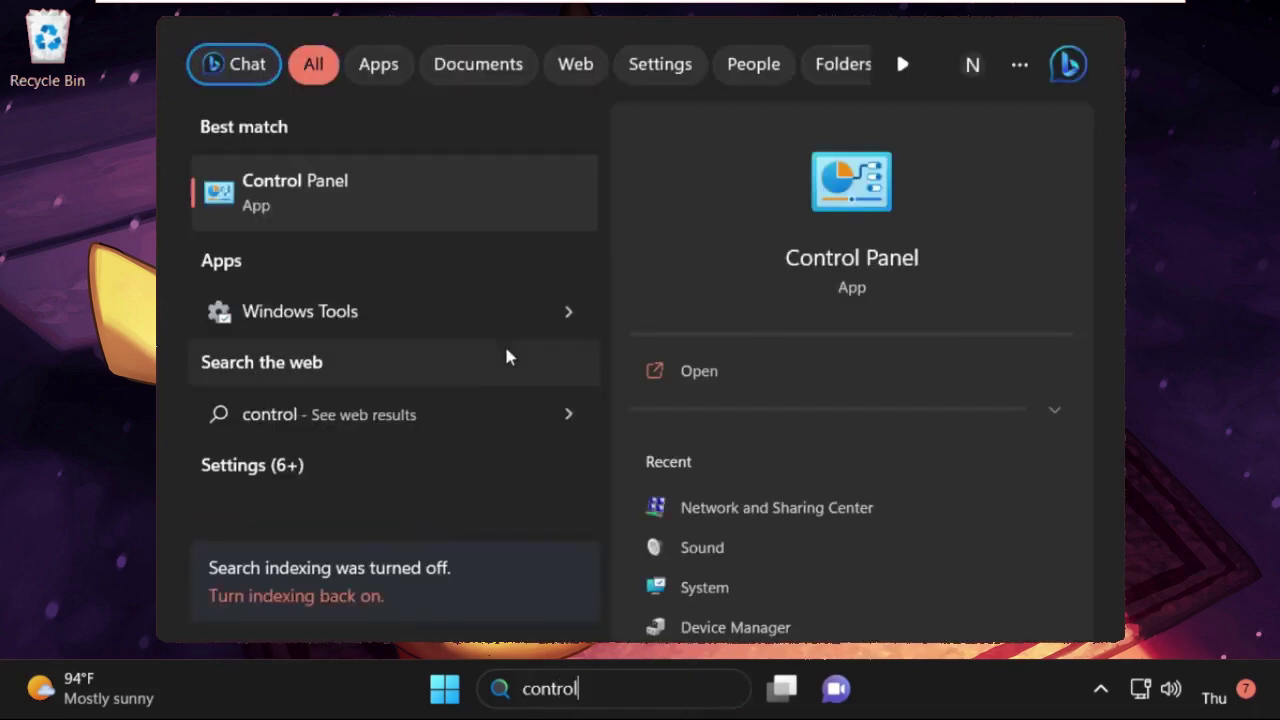
{"action": "left_click", "coordinate": [397, 190]}
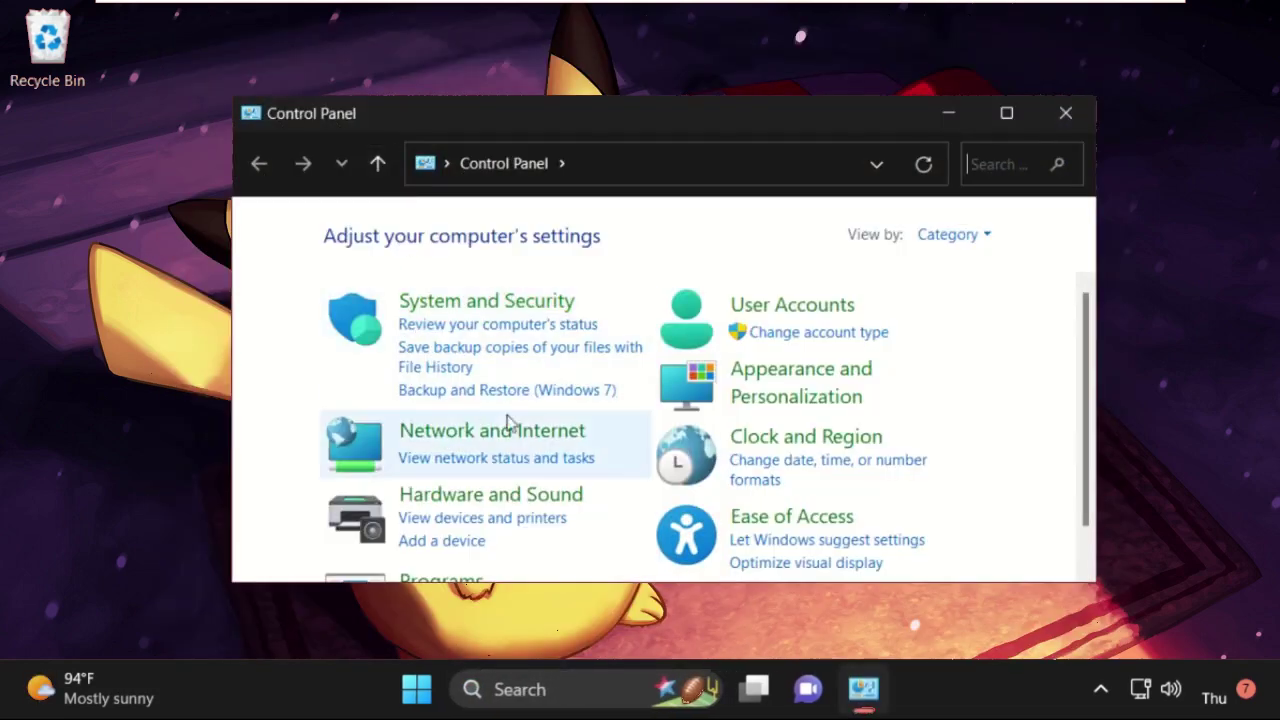
{"action": "scroll", "coordinate": [515, 440], "scroll_direction": "down", "scroll_amount": 1}
{"action": "scroll", "coordinate": [493, 410], "scroll_direction": "up", "scroll_amount": 1}
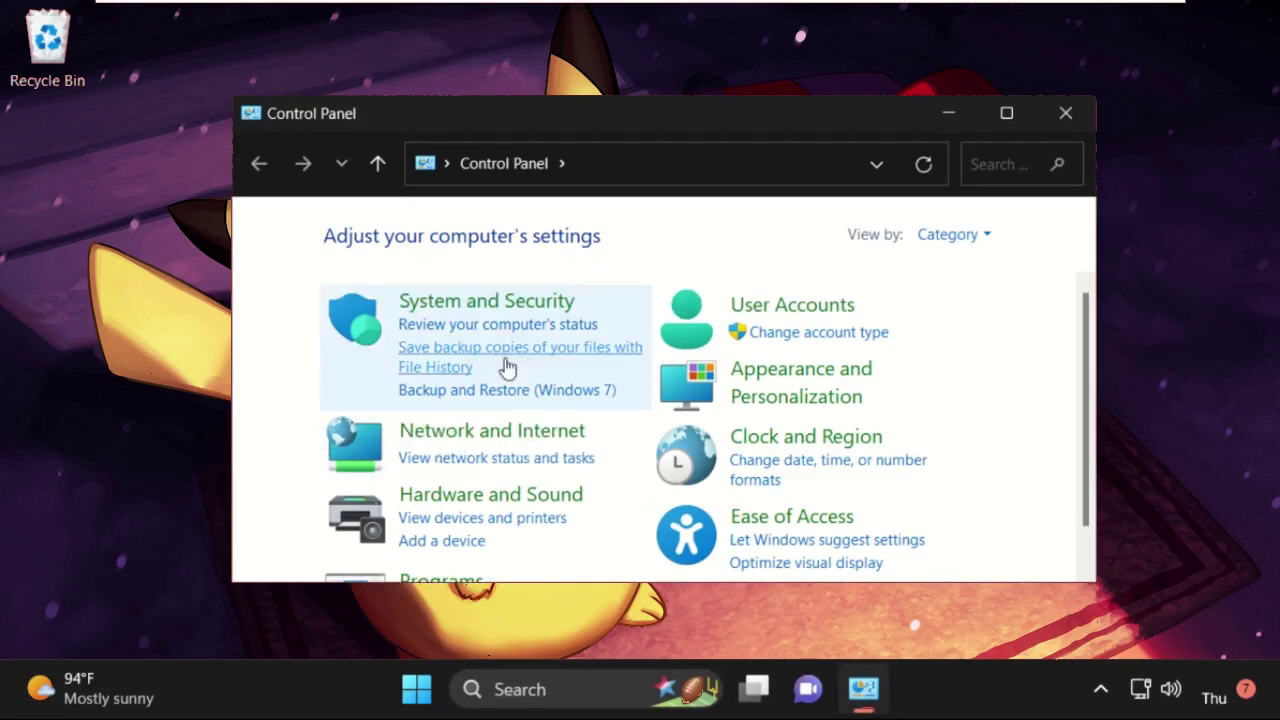
{"action": "left_click", "coordinate": [508, 433]}
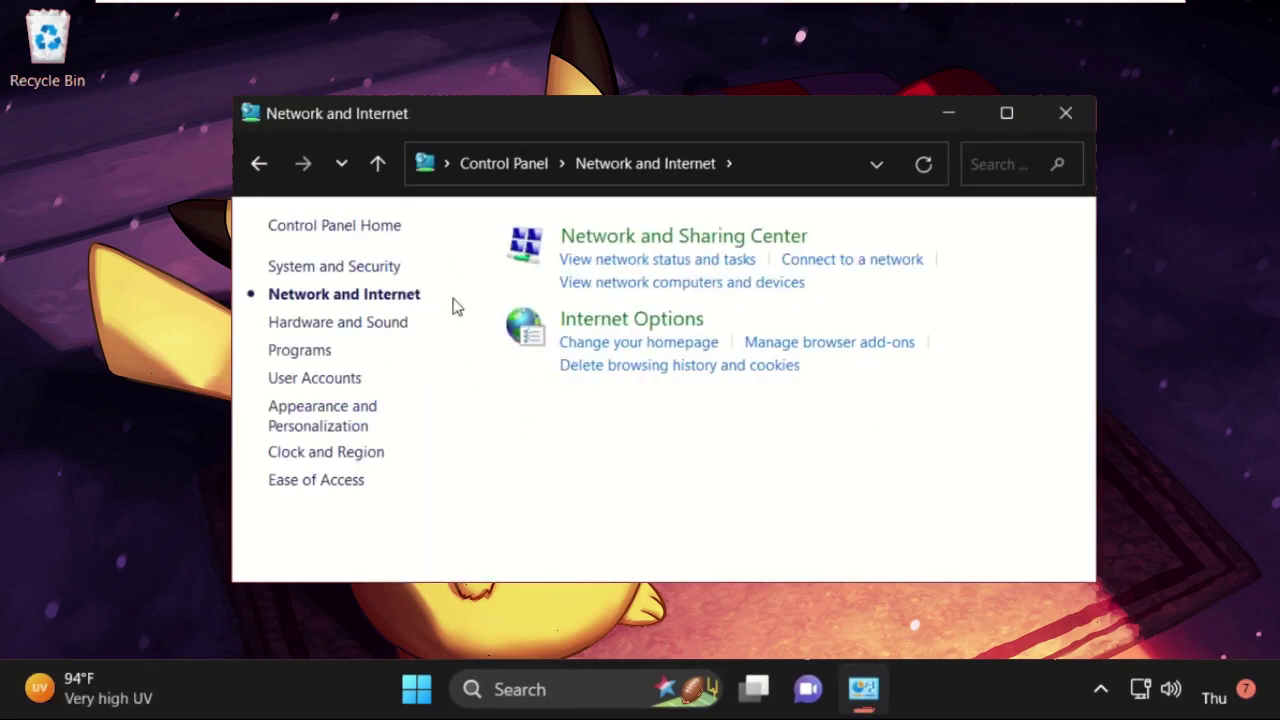
{"action": "left_click", "coordinate": [255, 161]}
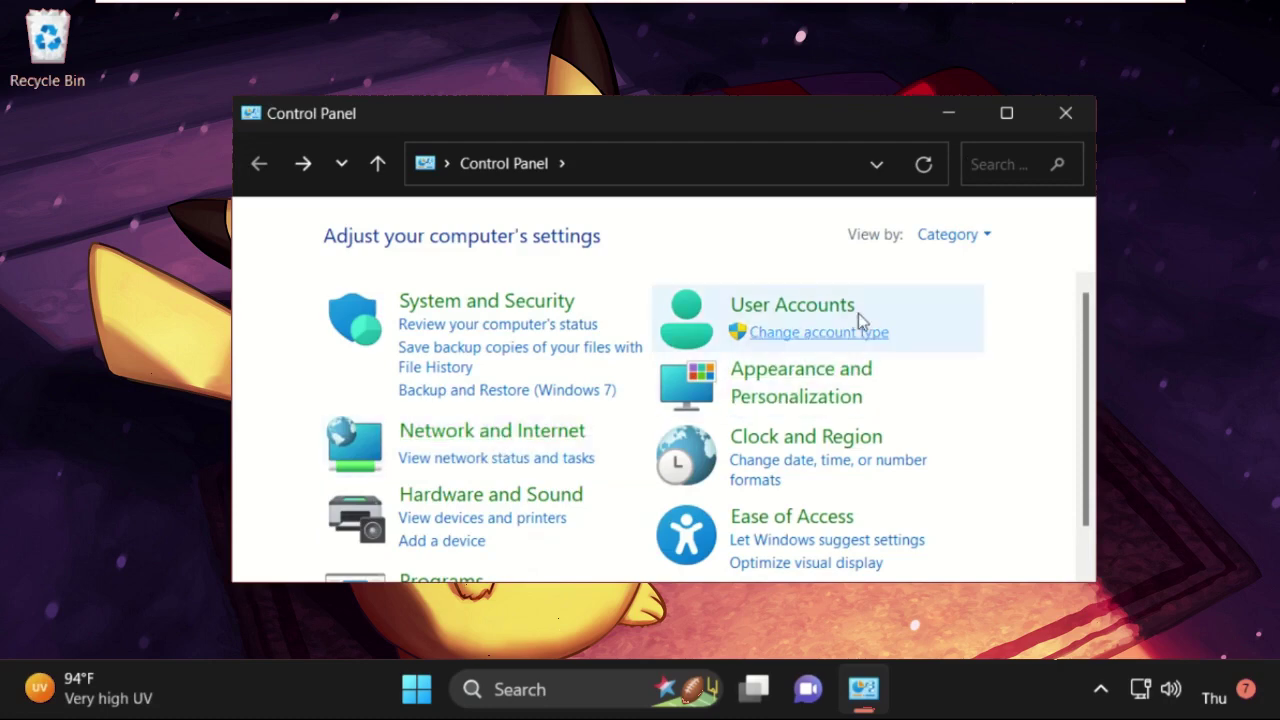
{"action": "left_click", "coordinate": [937, 245]}
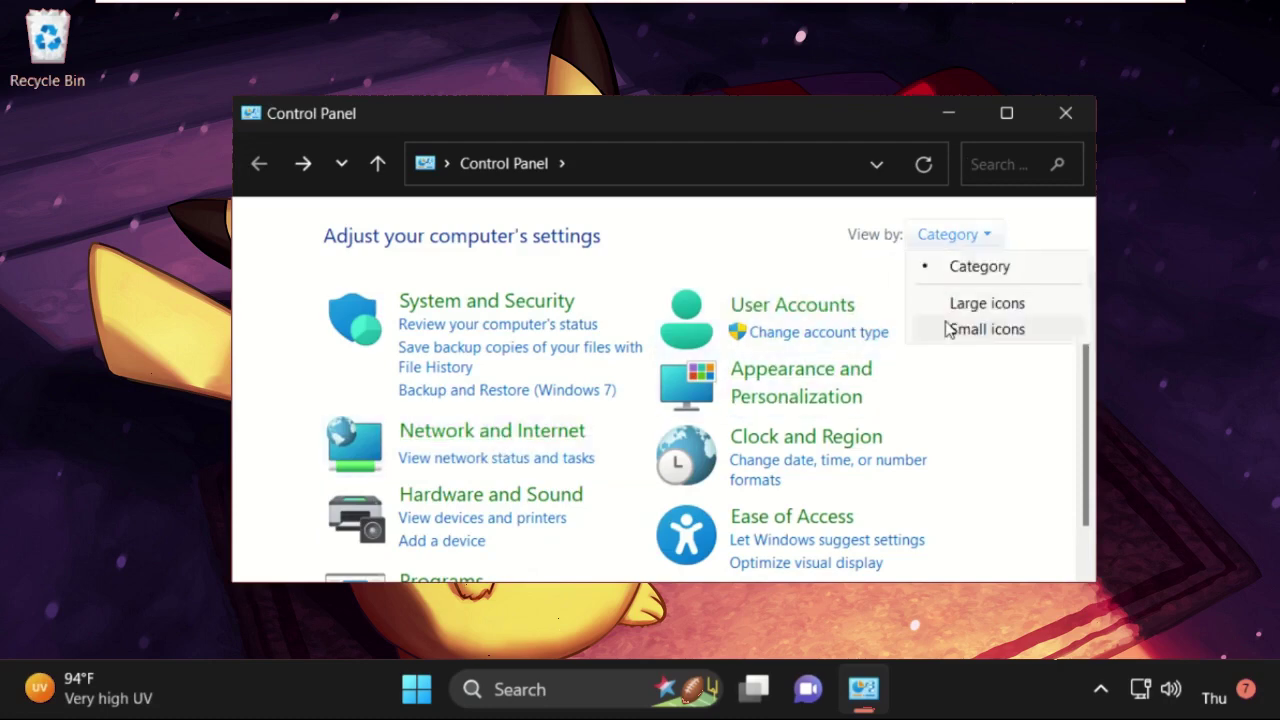
{"action": "left_click", "coordinate": [711, 263]}
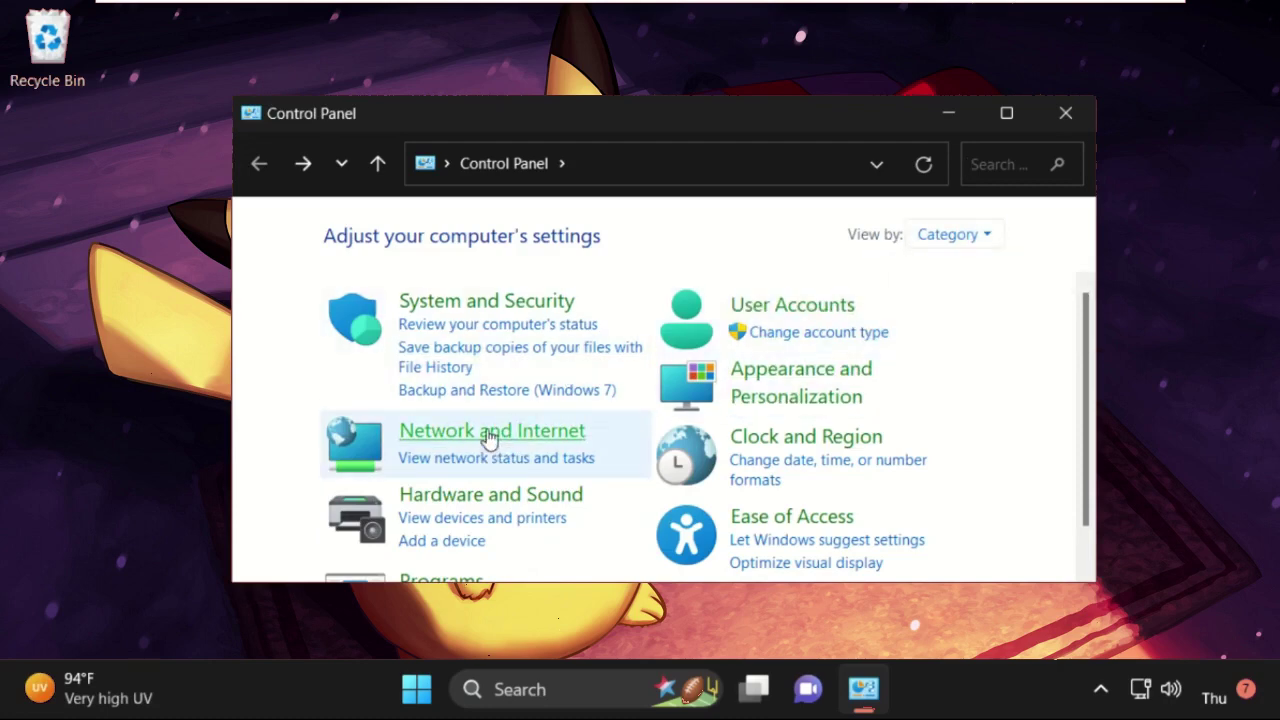
Open Ethernet0's adapter properties through Network and Sharing Center and select Internet Protocol Version 4 (TCP/IPv4)
{"action": "left_click", "coordinate": [487, 430]}
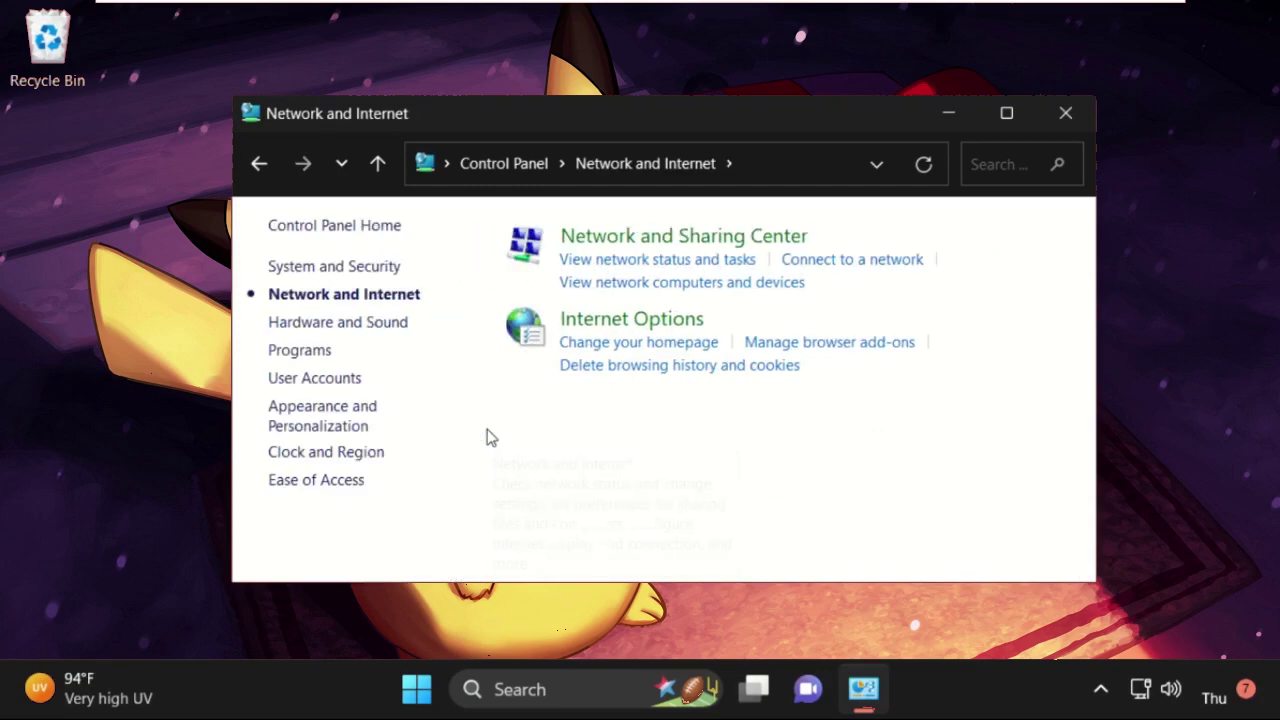
{"action": "left_click", "coordinate": [644, 240]}
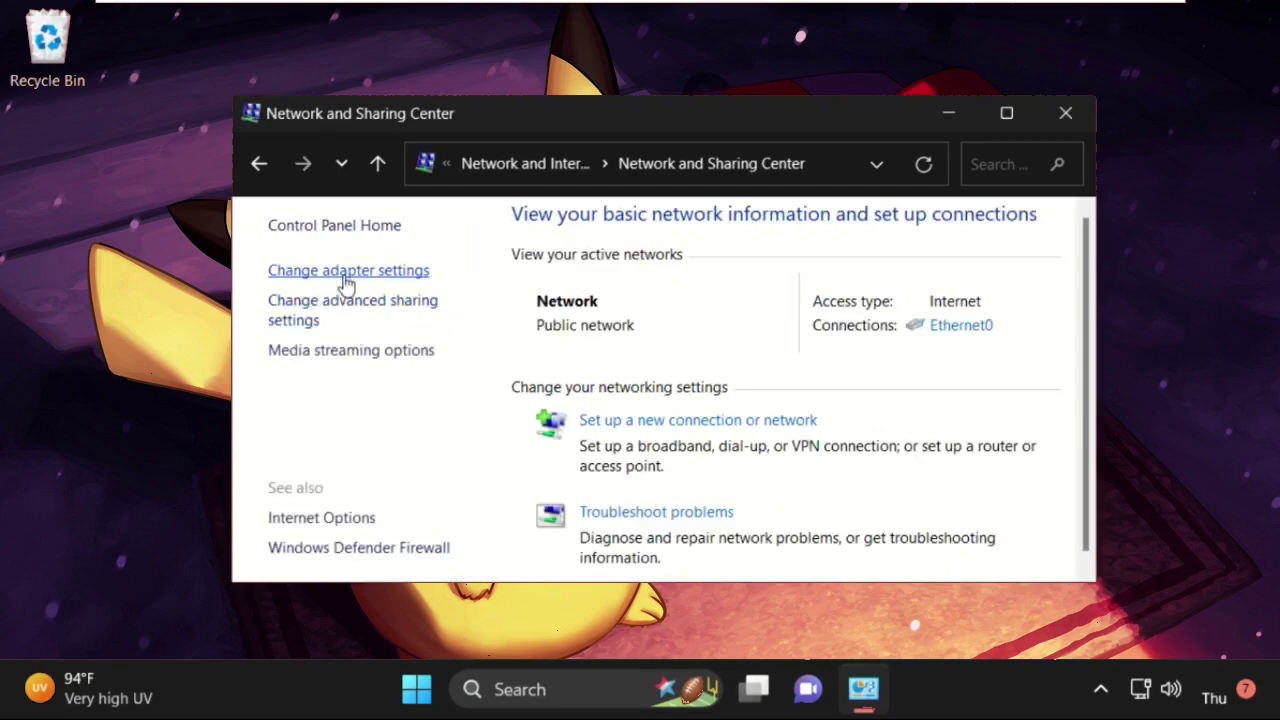
{"action": "left_click", "coordinate": [345, 283]}
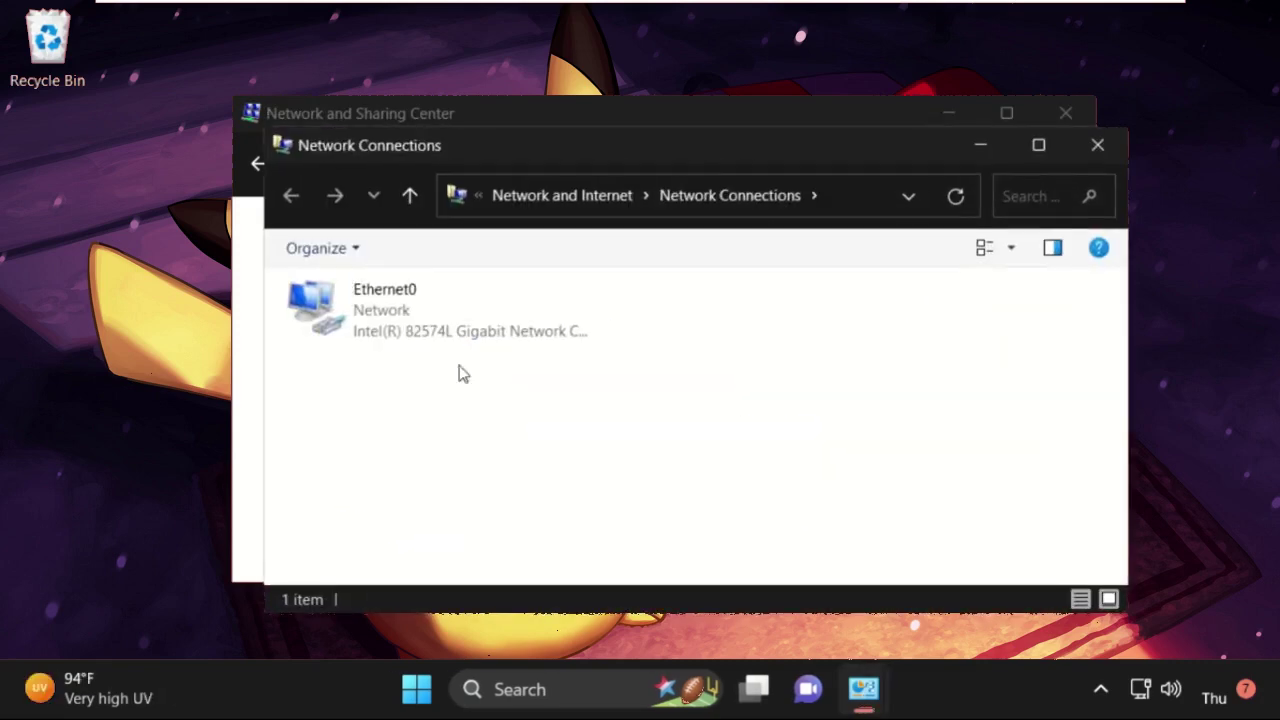
{"action": "left_click", "coordinate": [389, 318]}
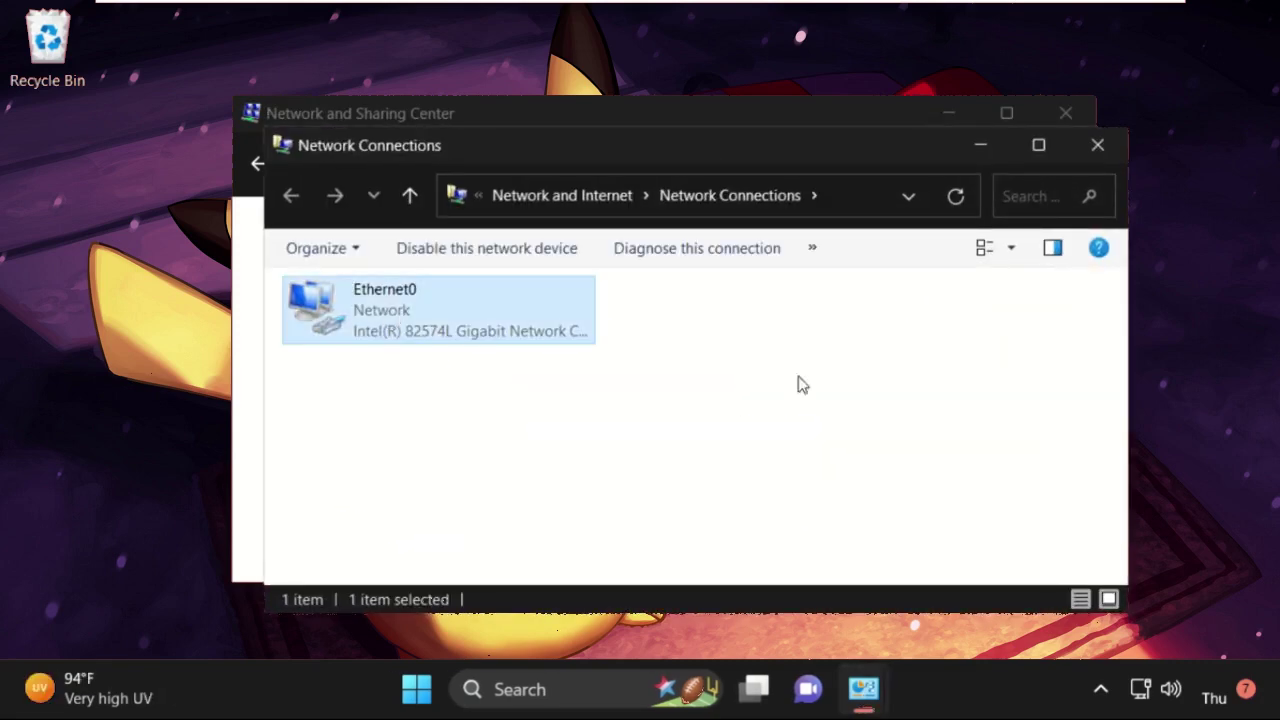
{"action": "right_click", "coordinate": [389, 312]}
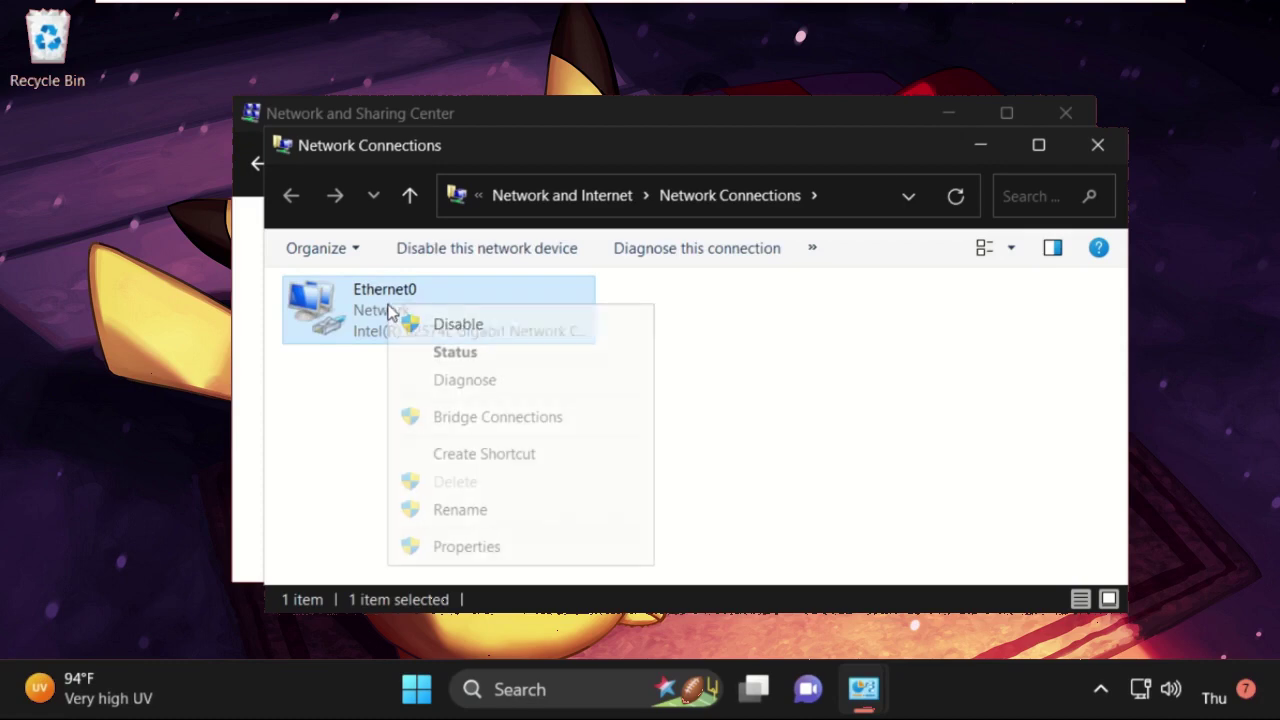
{"action": "left_click", "coordinate": [486, 547]}
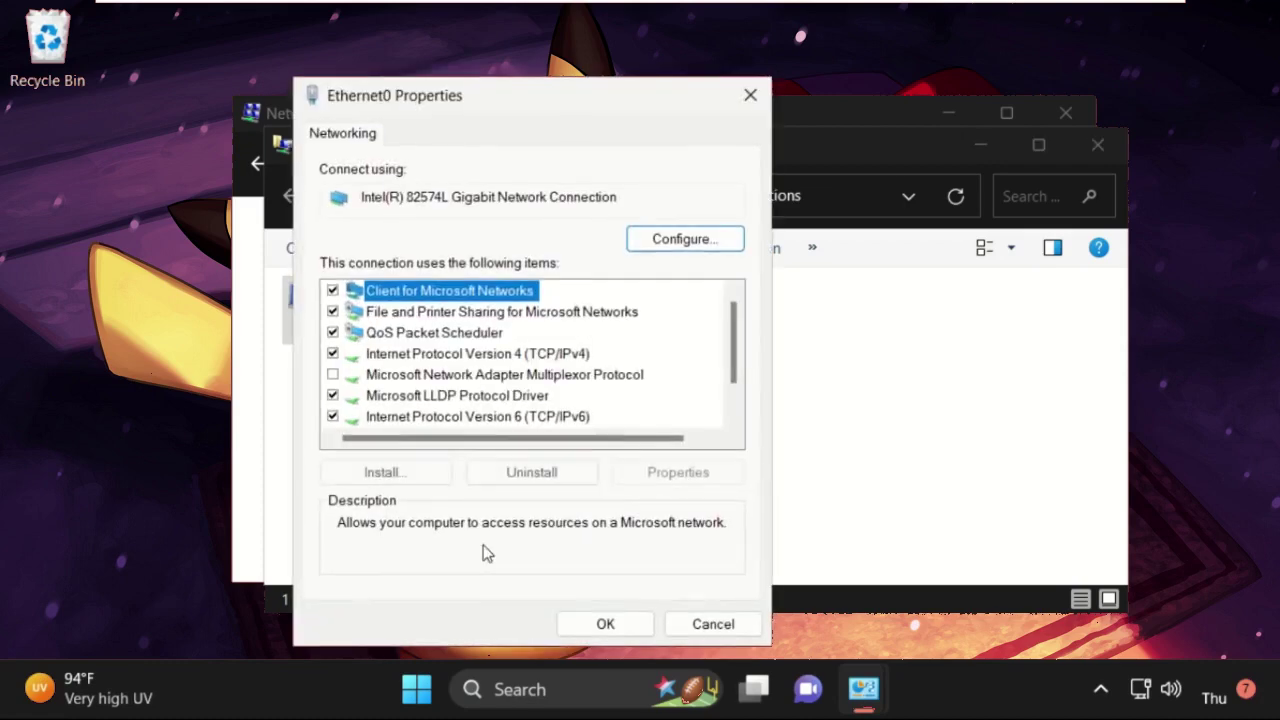
{"action": "left_click", "coordinate": [472, 355]}
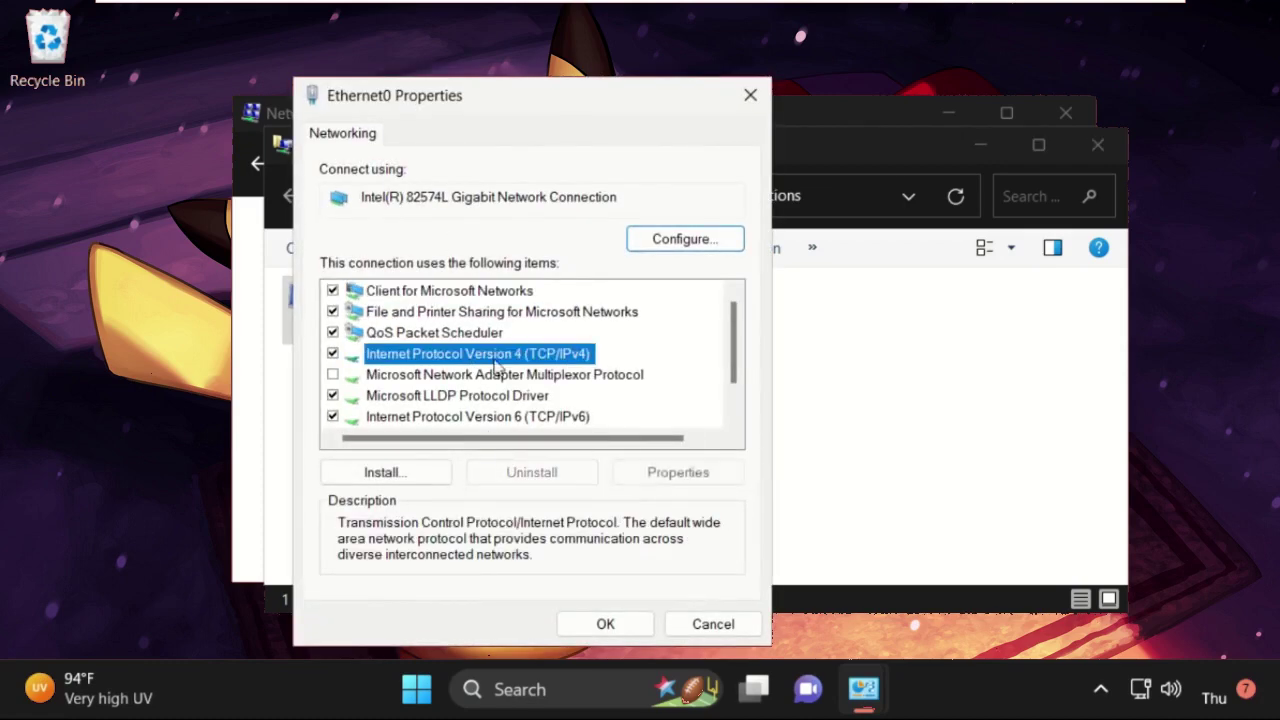
Set Ethernet0's IPv4 DNS servers manually to 8.8.8.8 and 8.8.4.4 and apply
{"action": "left_click", "coordinate": [672, 478]}
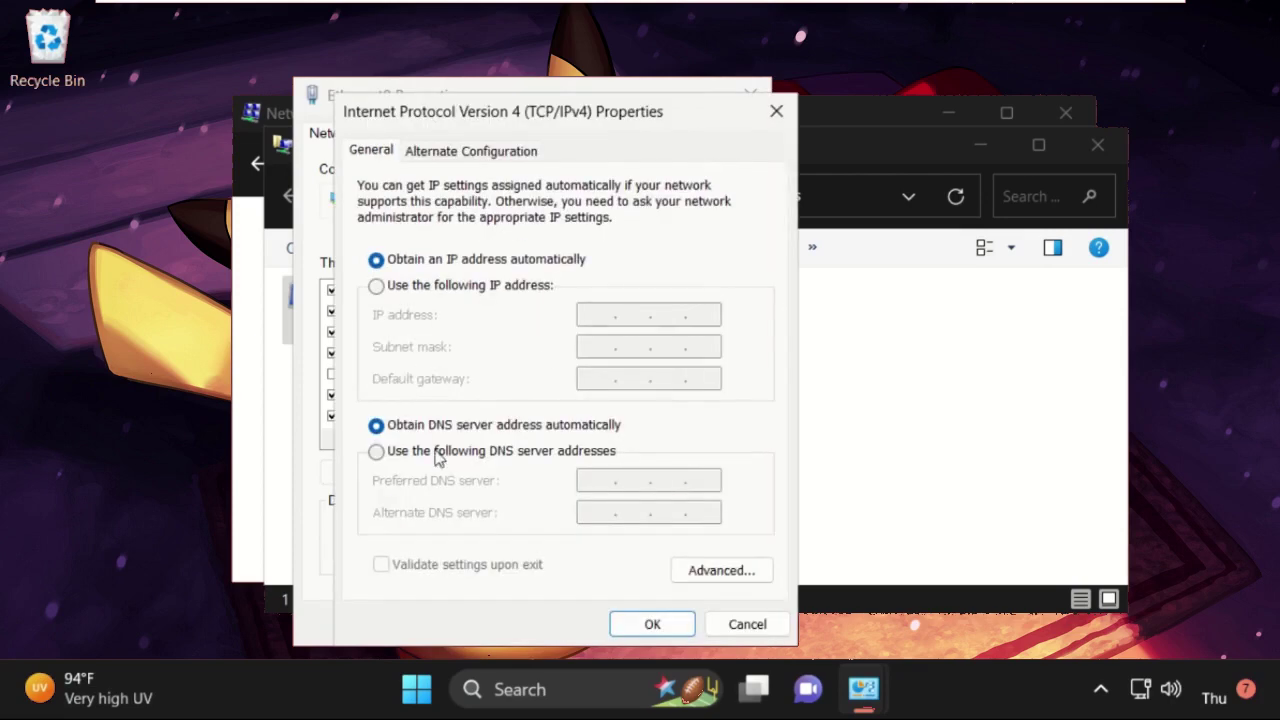
{"action": "left_click", "coordinate": [398, 454]}
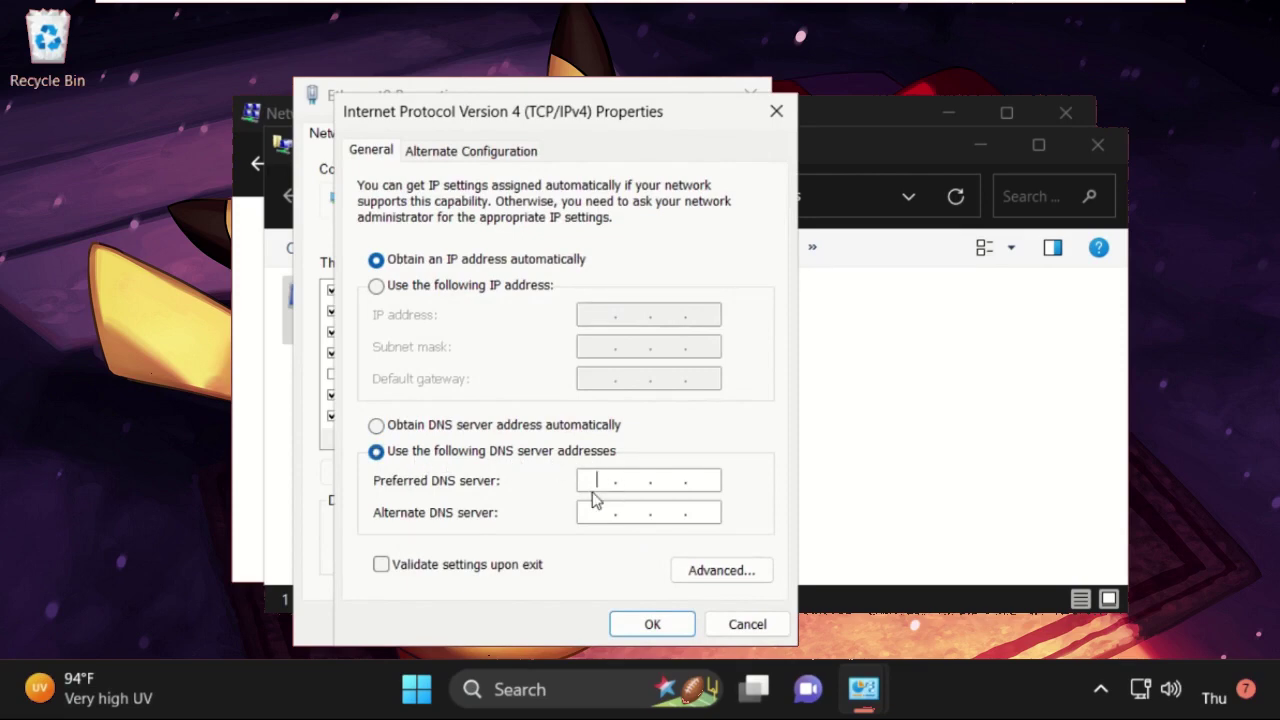
{"action": "type", "text": "8.8.8.8"}
{"action": "left_click", "coordinate": [652, 624]}
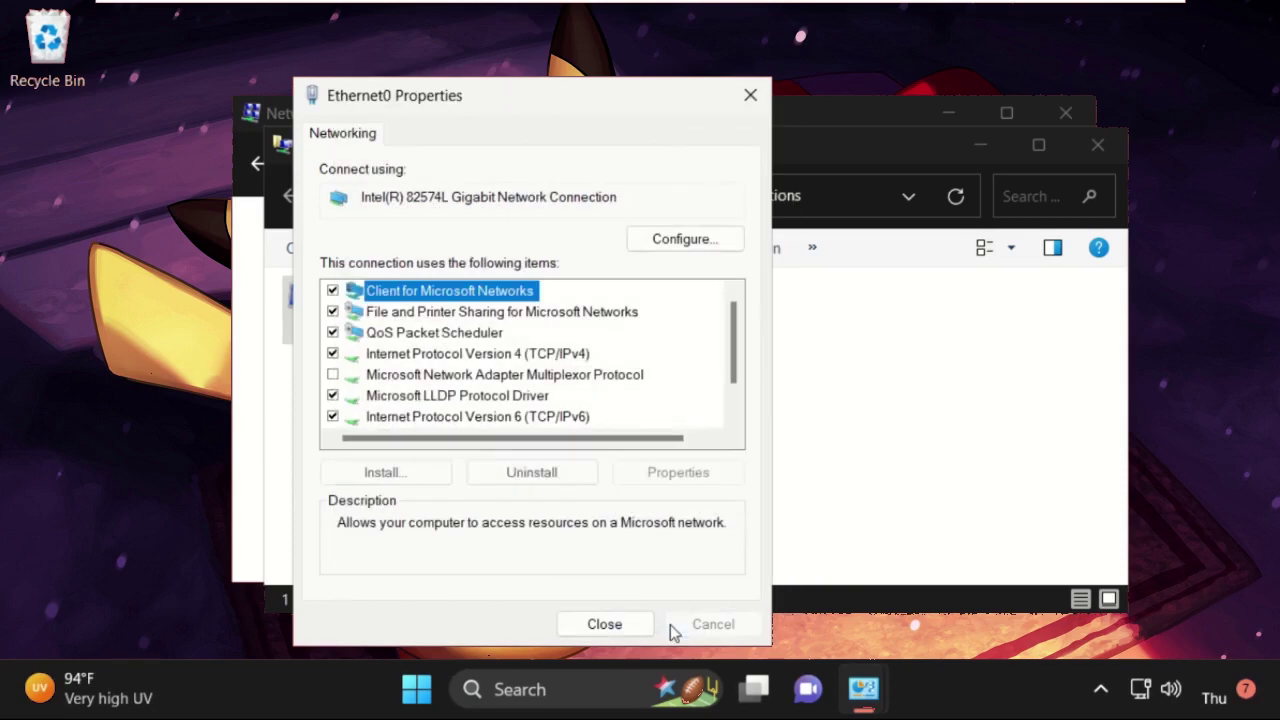
Close the Ethernet0 properties, Network Connections and Network and Sharing Center windows
{"action": "left_click", "coordinate": [628, 628]}
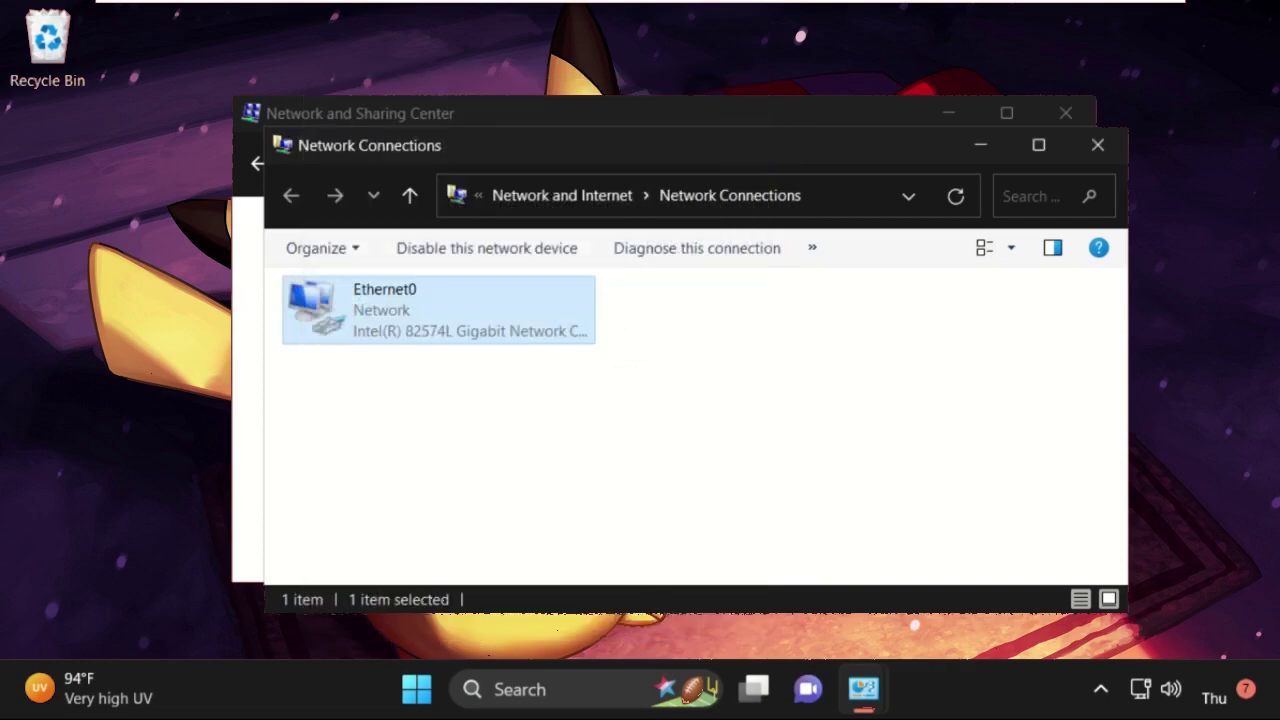
{"action": "left_click", "coordinate": [1098, 145]}
{"action": "left_click", "coordinate": [1078, 114]}
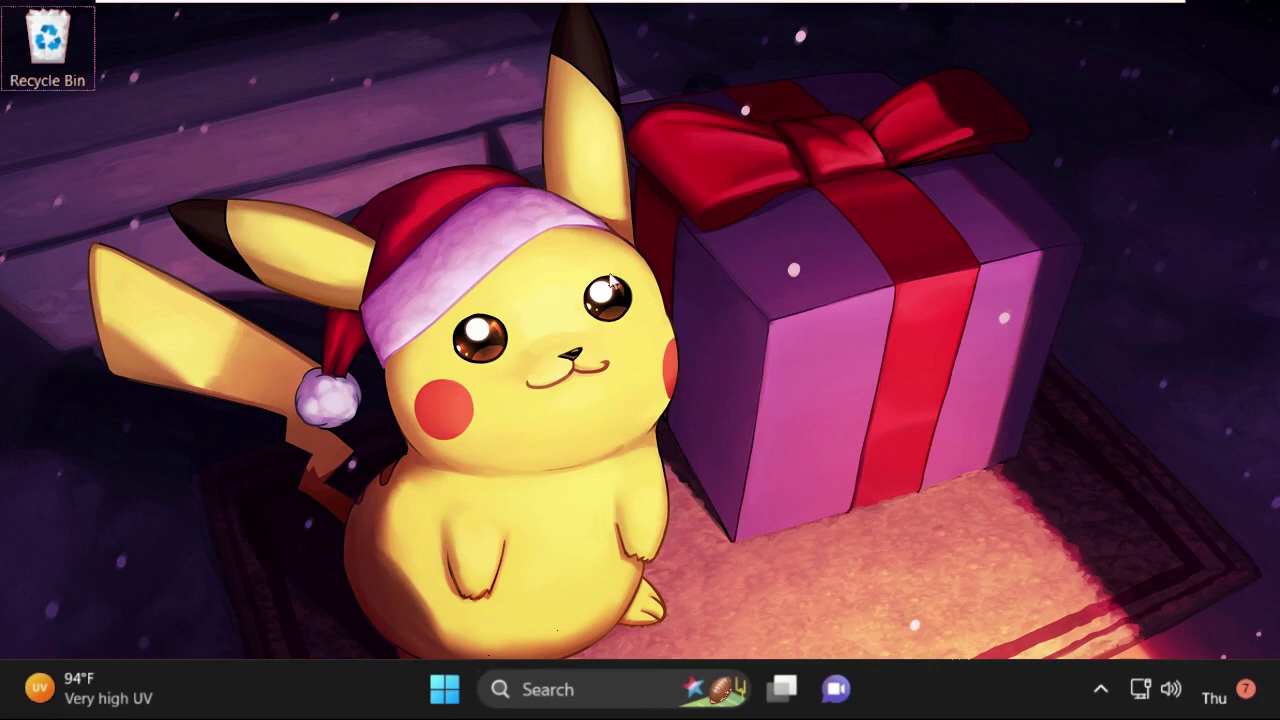
{"action": "key", "text": "super+r"}
{"action": "left_click_drag", "start_coordinate": [281, 397], "coordinate": [717, 220]}
{"action": "key", "text": "BackSpace"}
{"action": "type", "text": "temp"}
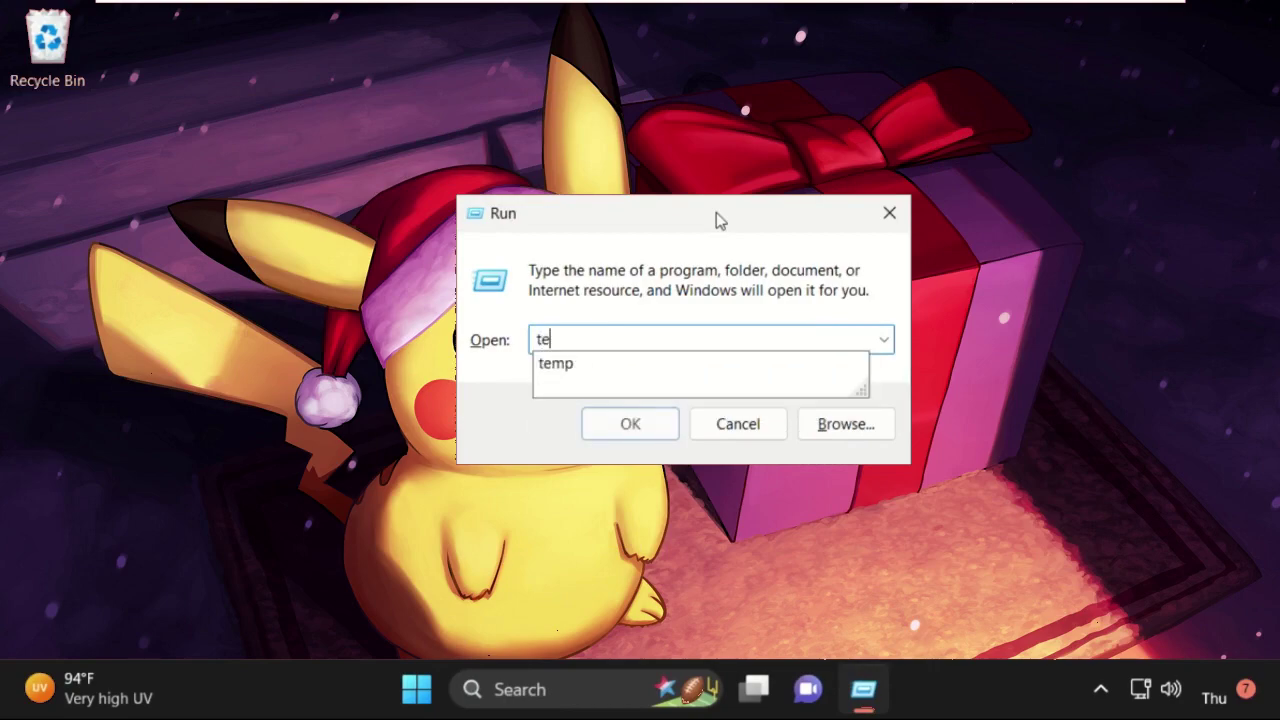
{"action": "key", "text": "BackSpace"}
{"action": "type", "text": "p"}
{"action": "left_click", "coordinate": [666, 427]}
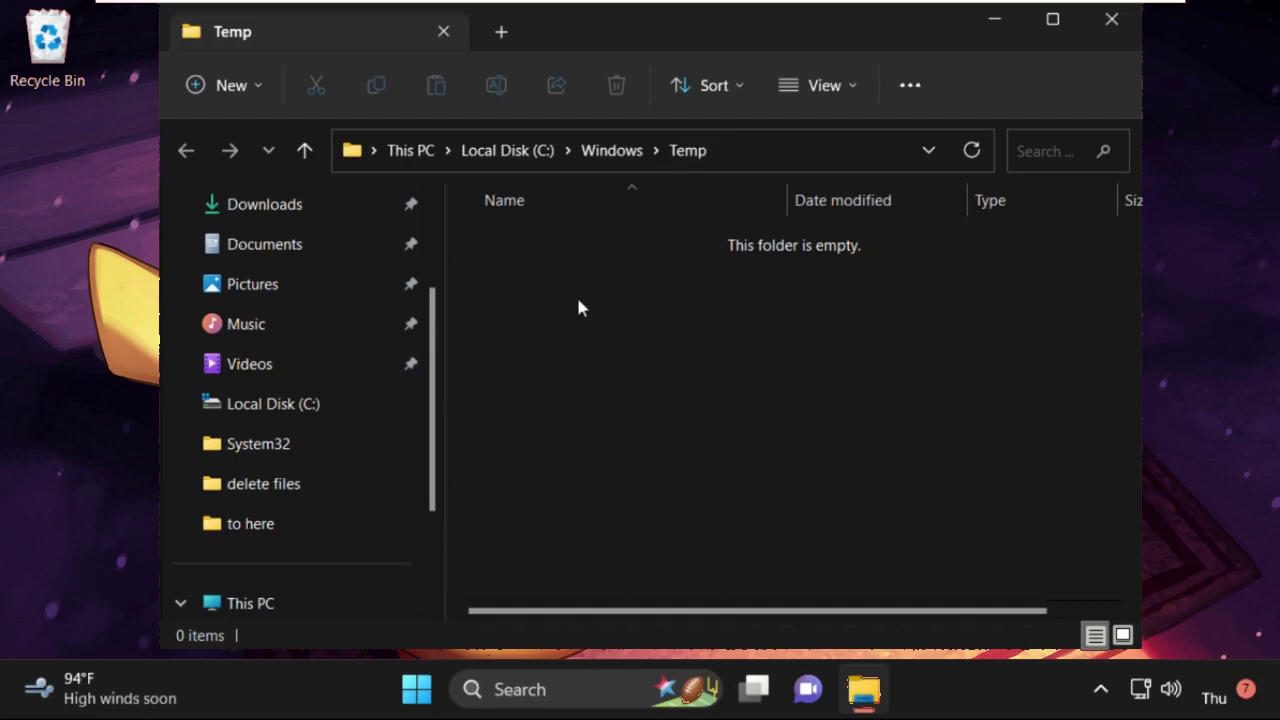
{"action": "left_click_drag", "start_coordinate": [706, 547], "coordinate": [563, 313]}
Open the user's Temp folder by running %temp% from the Run box
{"action": "left_click", "coordinate": [1112, 22]}
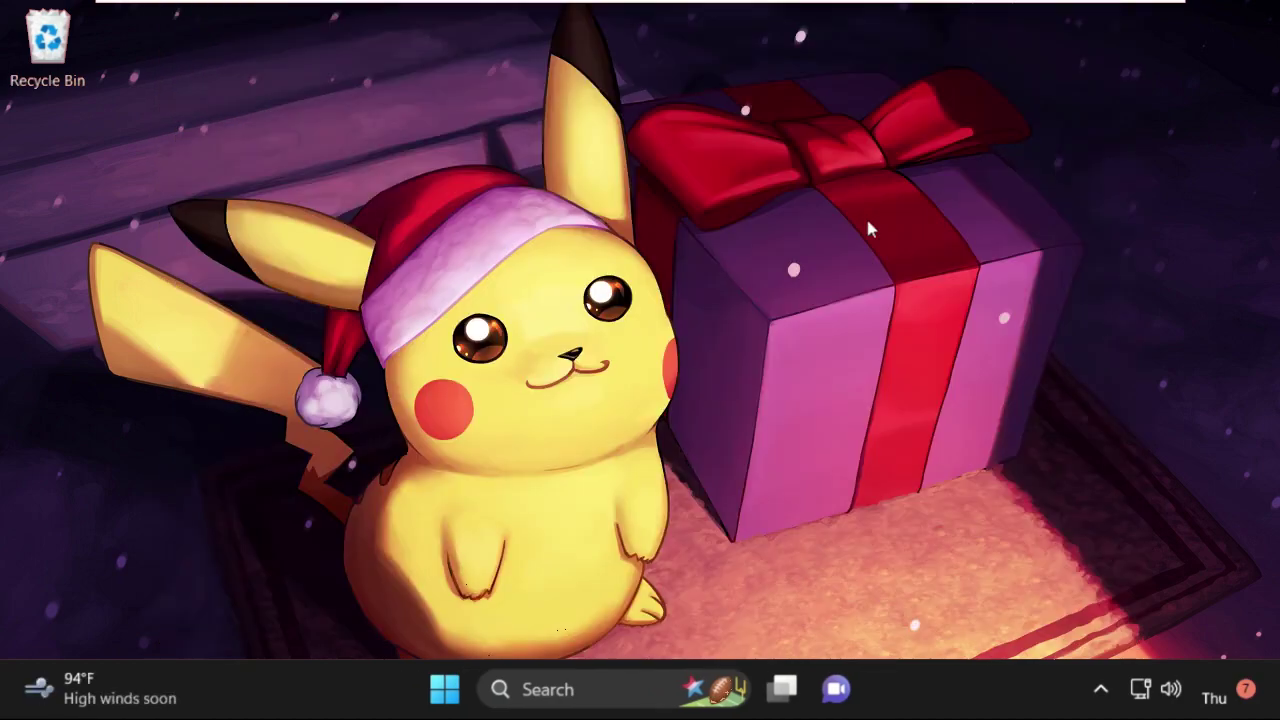
{"action": "key", "text": "super+r"}
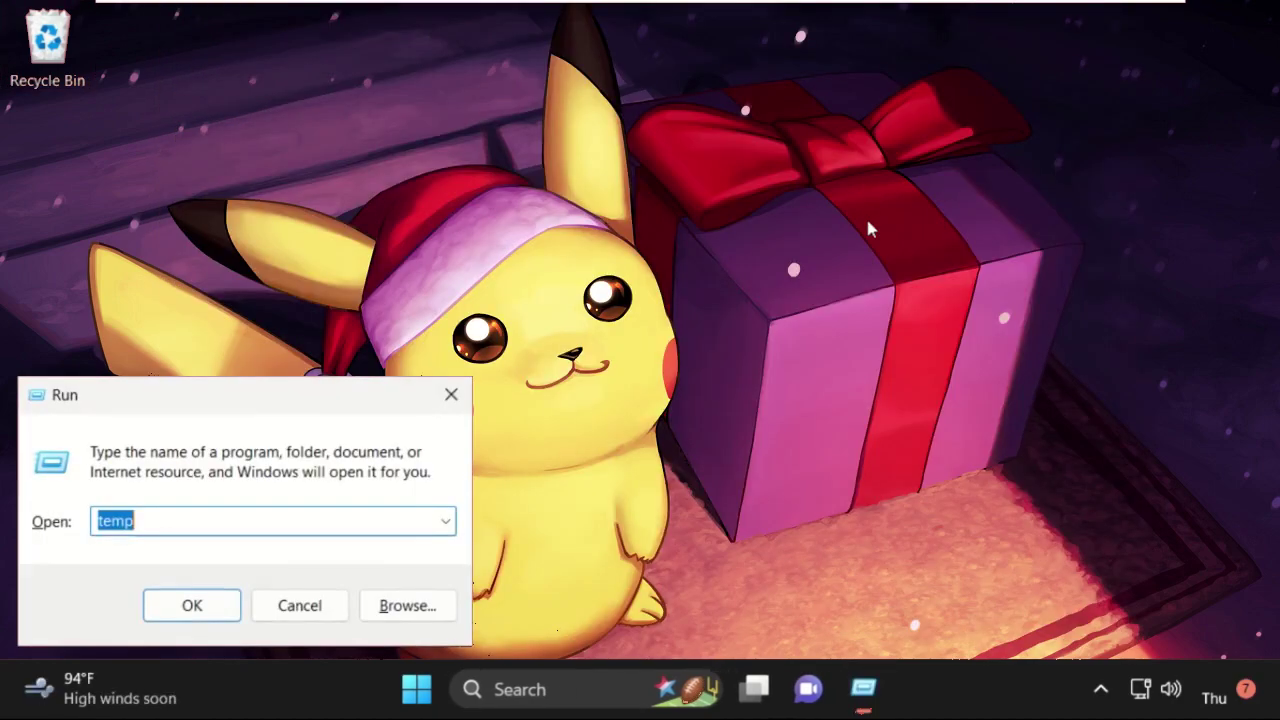
{"action": "left_click_drag", "start_coordinate": [330, 409], "coordinate": [755, 203]}
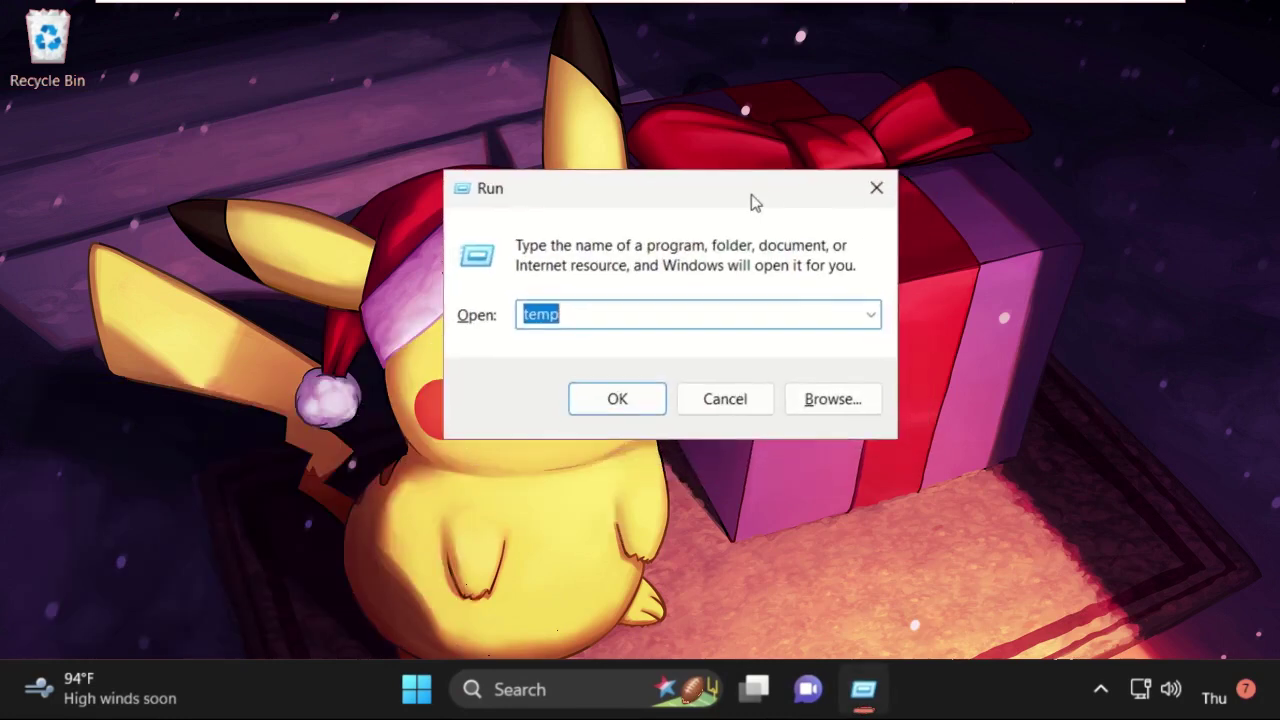
{"action": "key", "text": "BackSpace"}
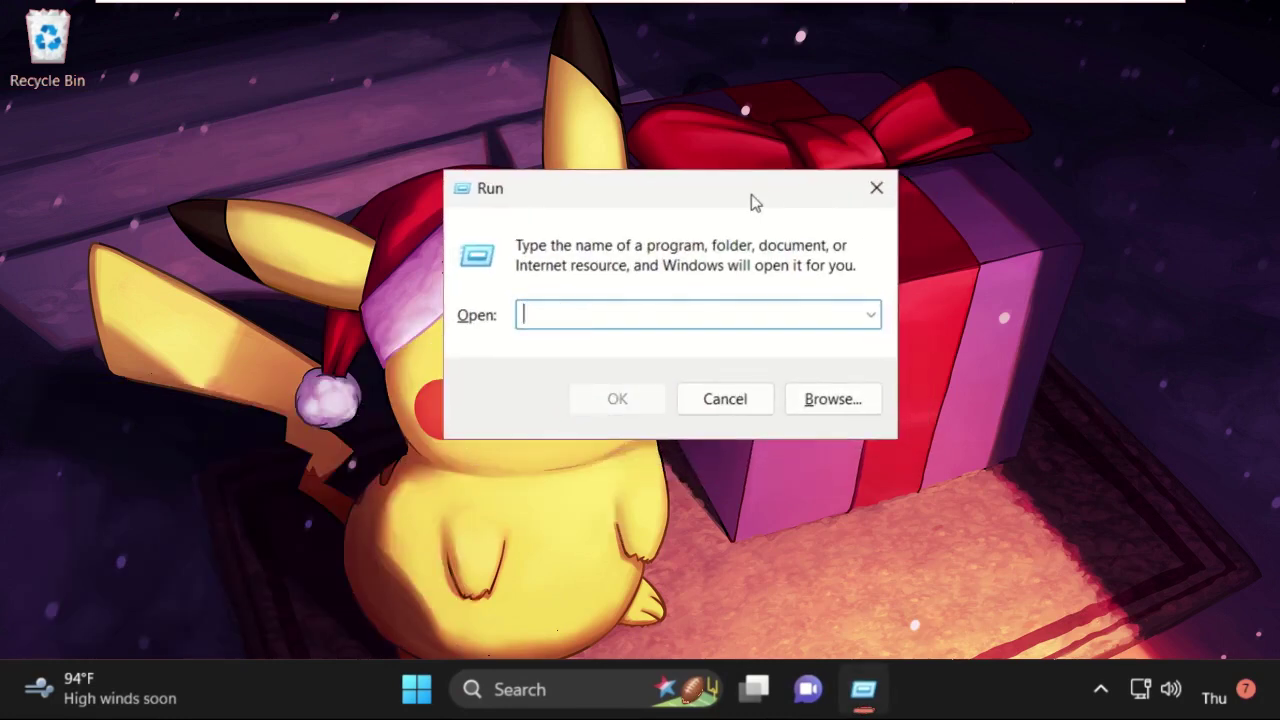
{"action": "type", "text": "%te"}
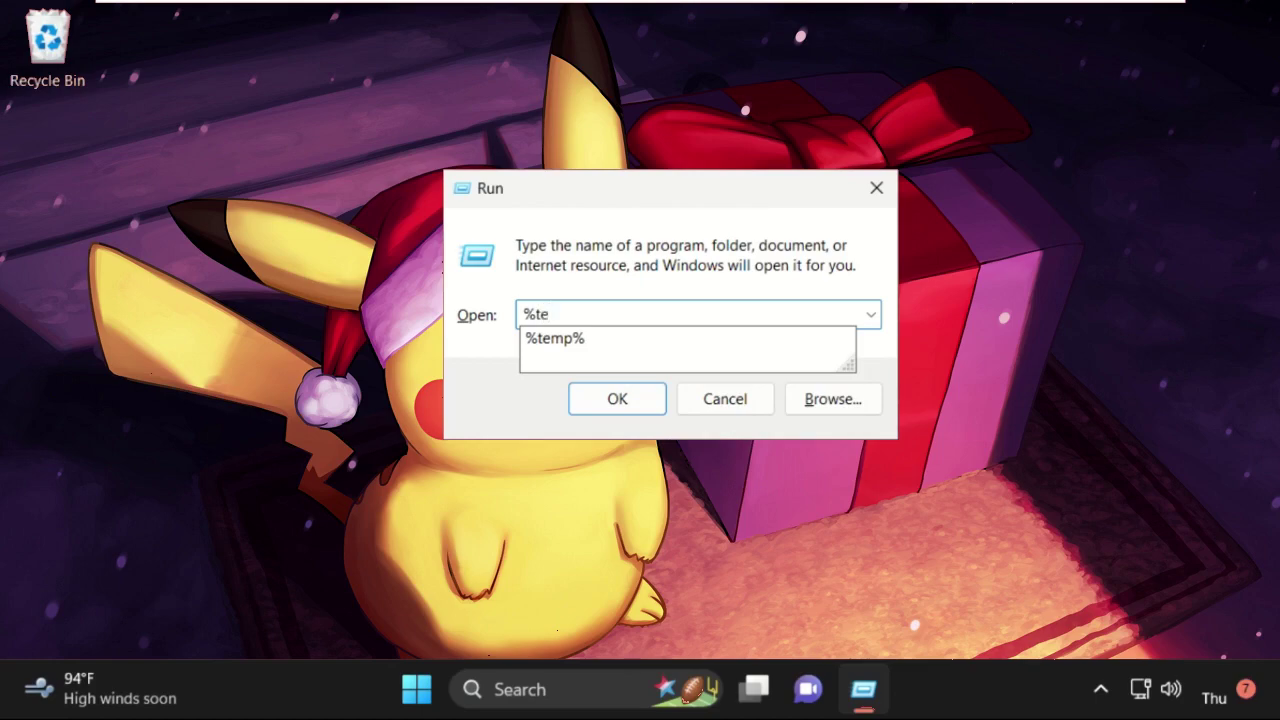
{"action": "type", "text": "mp%"}
{"action": "left_click", "coordinate": [620, 398]}
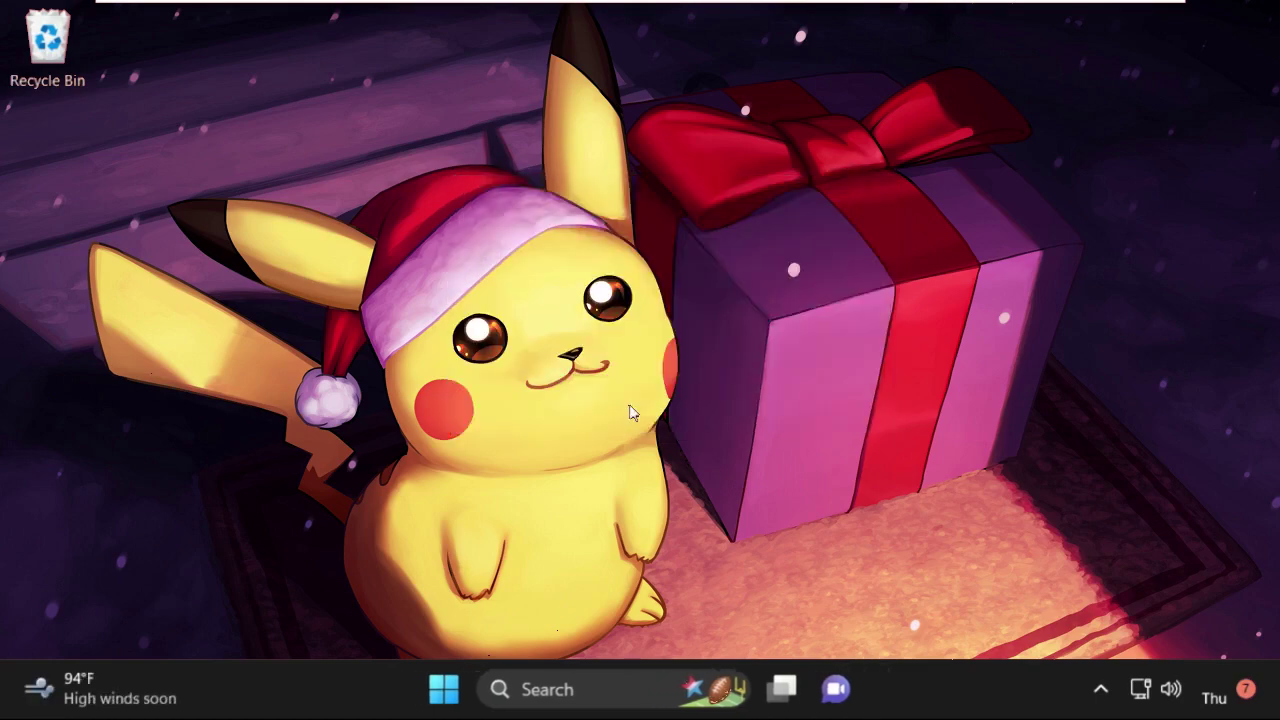
Select all Temp items and delete them, skipping every in-use file, then close Explorer
{"action": "scroll", "coordinate": [654, 455], "scroll_direction": "down", "scroll_amount": 2}
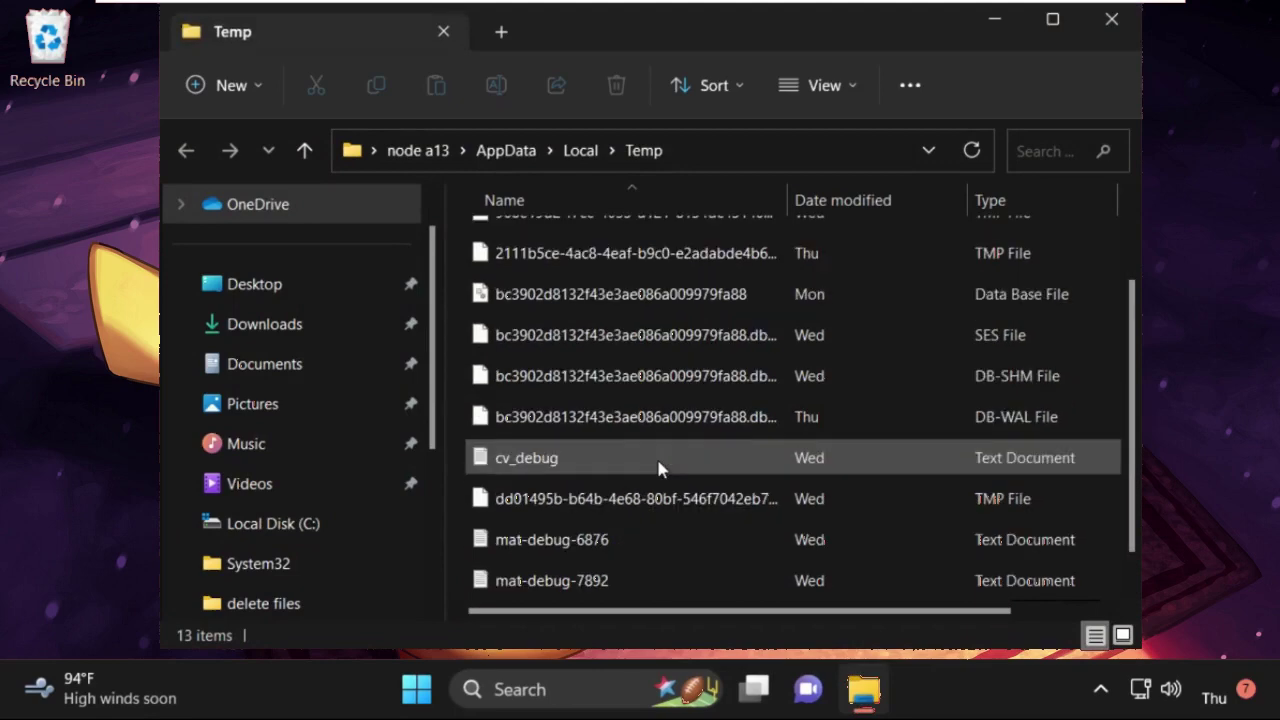
{"action": "scroll", "coordinate": [641, 407], "scroll_direction": "up", "scroll_amount": 2}
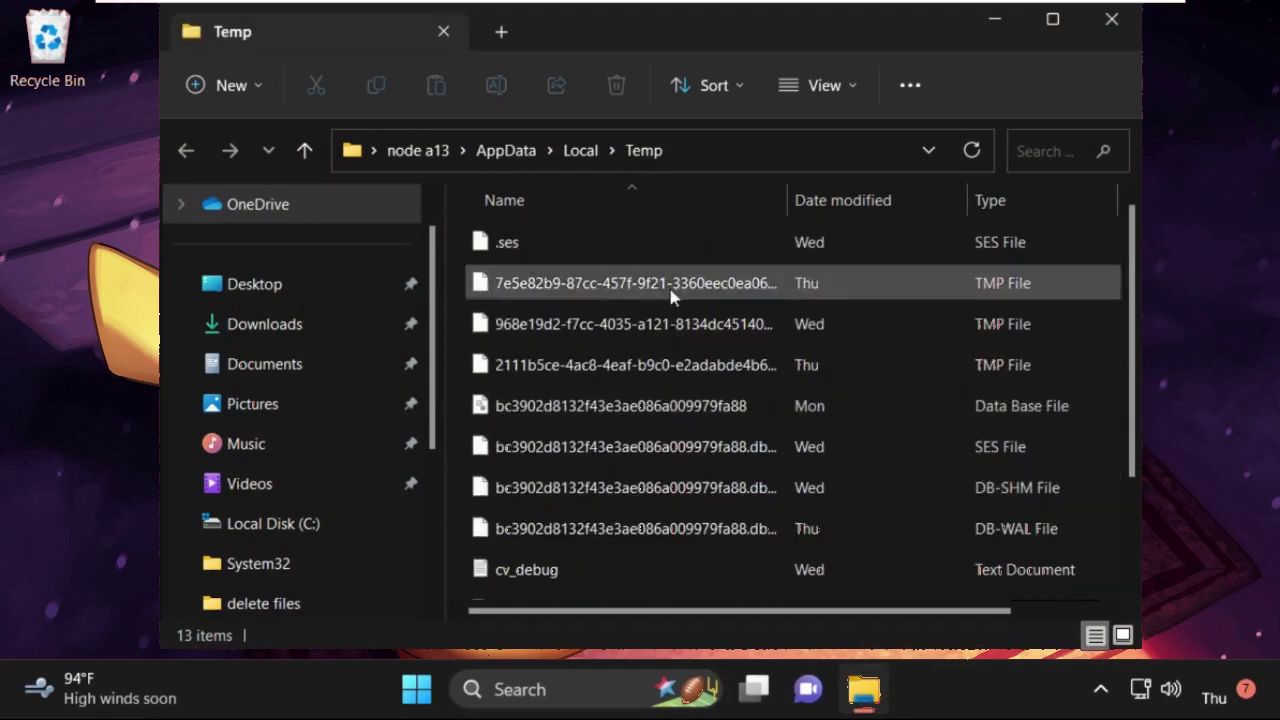
{"action": "left_click", "coordinate": [658, 408]}
{"action": "key", "text": "ctrl+a"}
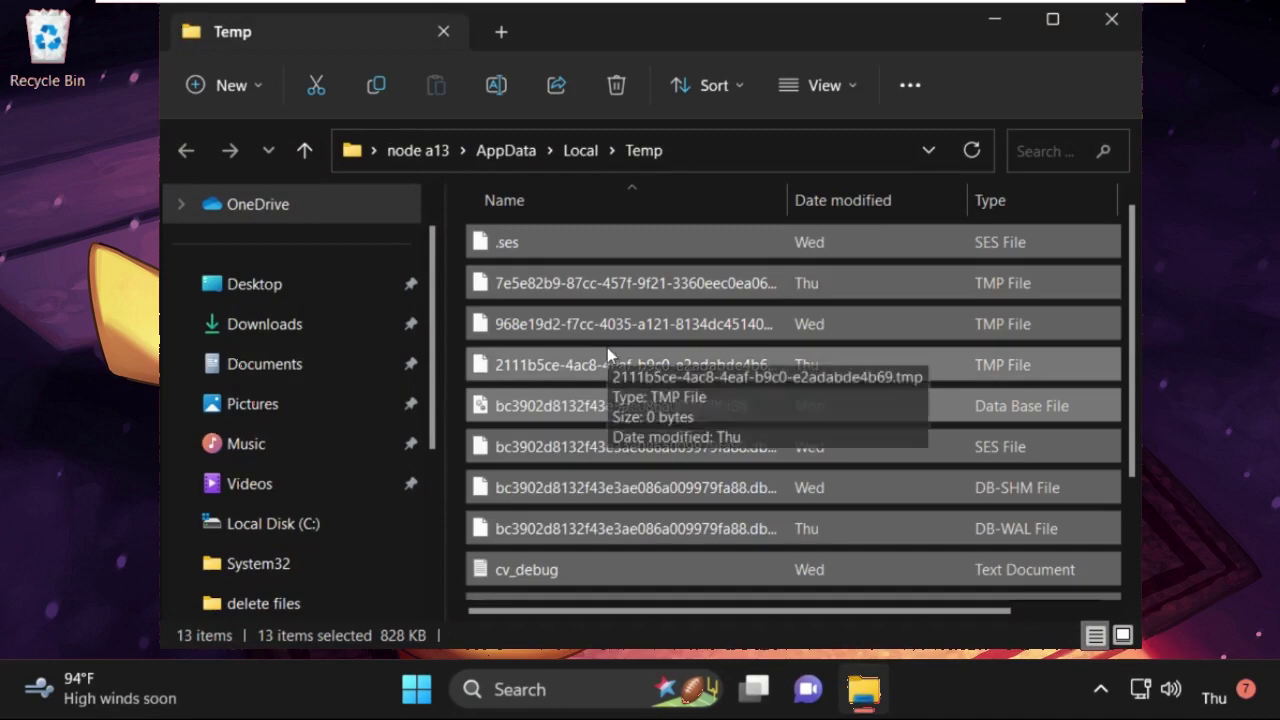
{"action": "right_click", "coordinate": [624, 366]}
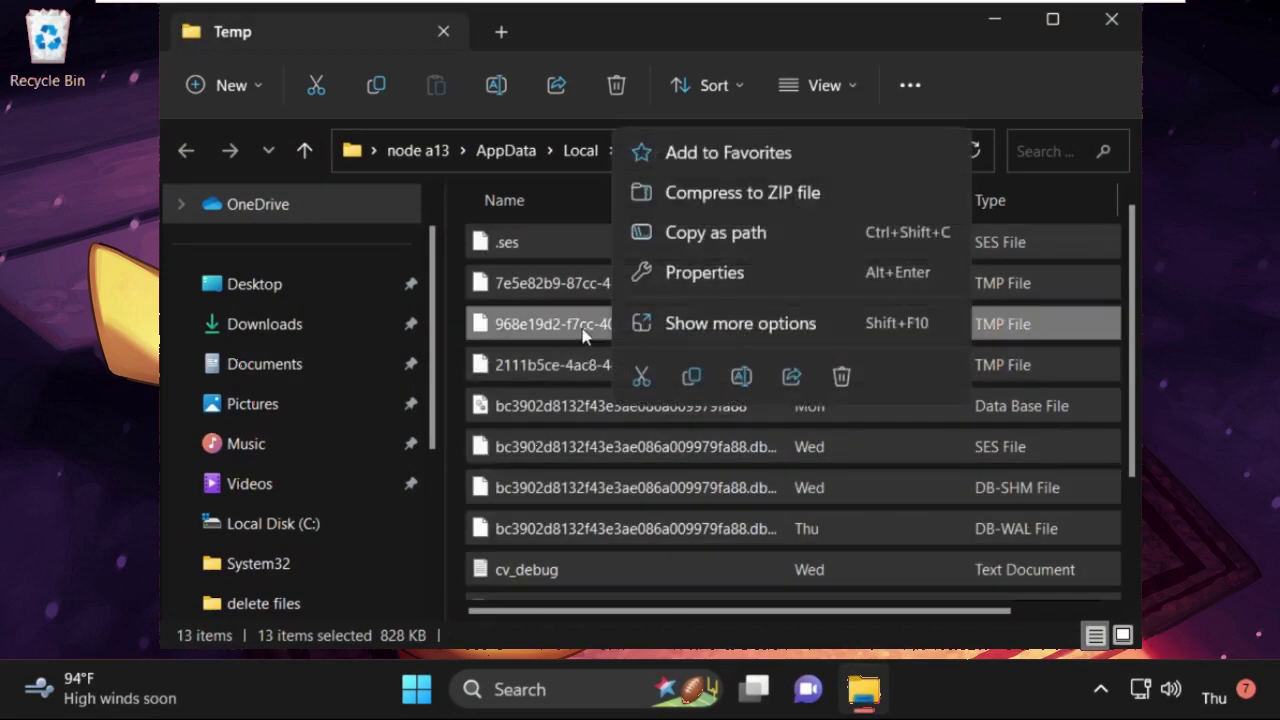
{"action": "left_click", "coordinate": [840, 377]}
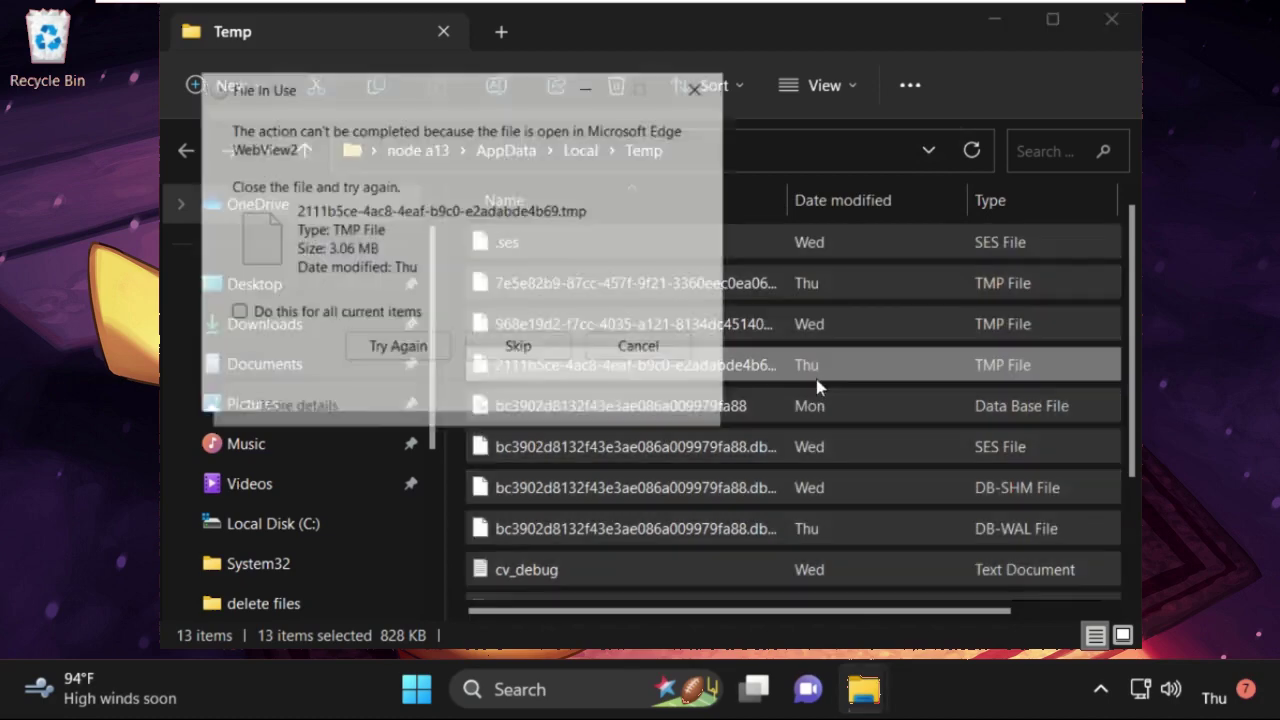
{"action": "left_click", "coordinate": [343, 316]}
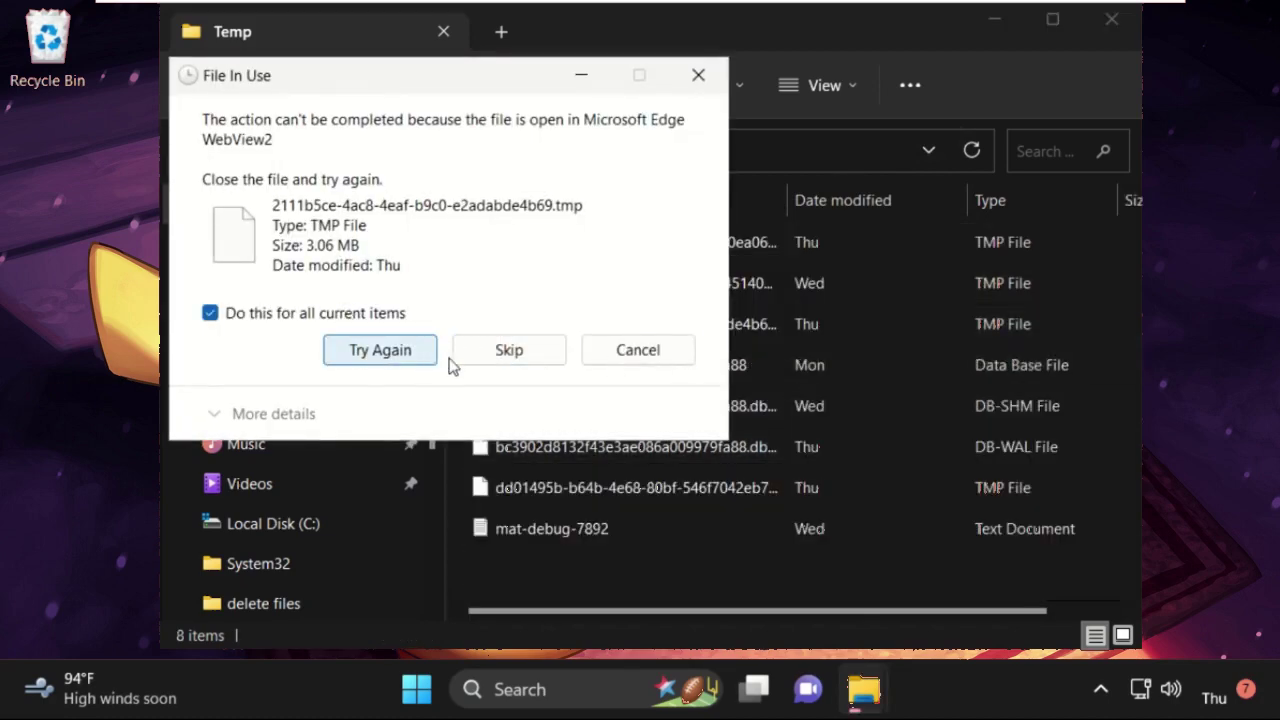
{"action": "left_click", "coordinate": [494, 352]}
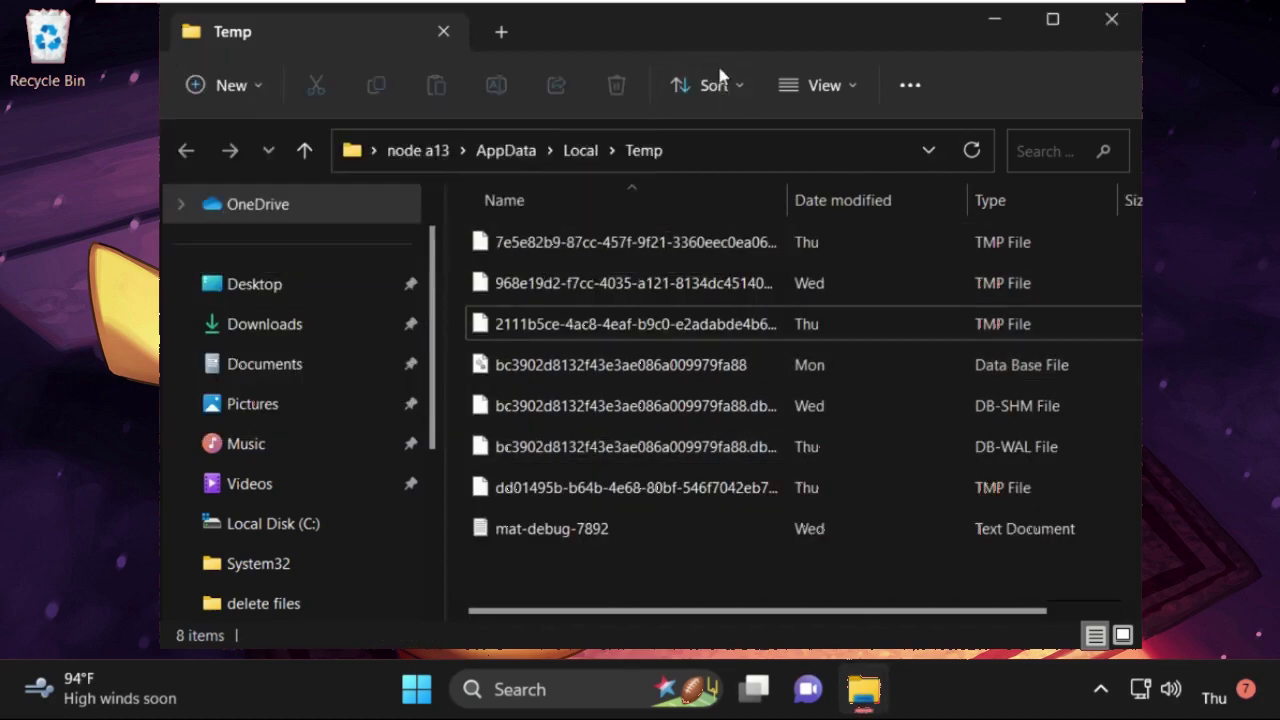
{"action": "left_click", "coordinate": [1111, 18]}
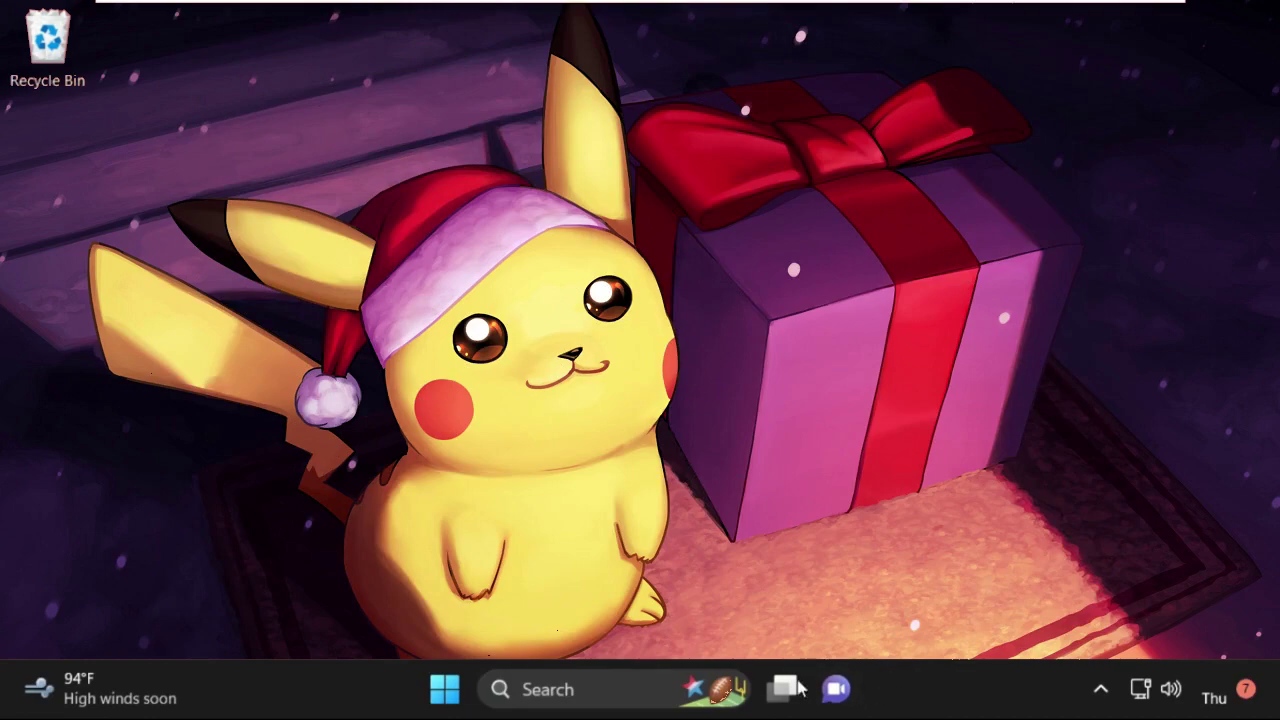
Open Task Manager from the taskbar menu and choose Run new task
{"action": "right_click", "coordinate": [955, 707]}
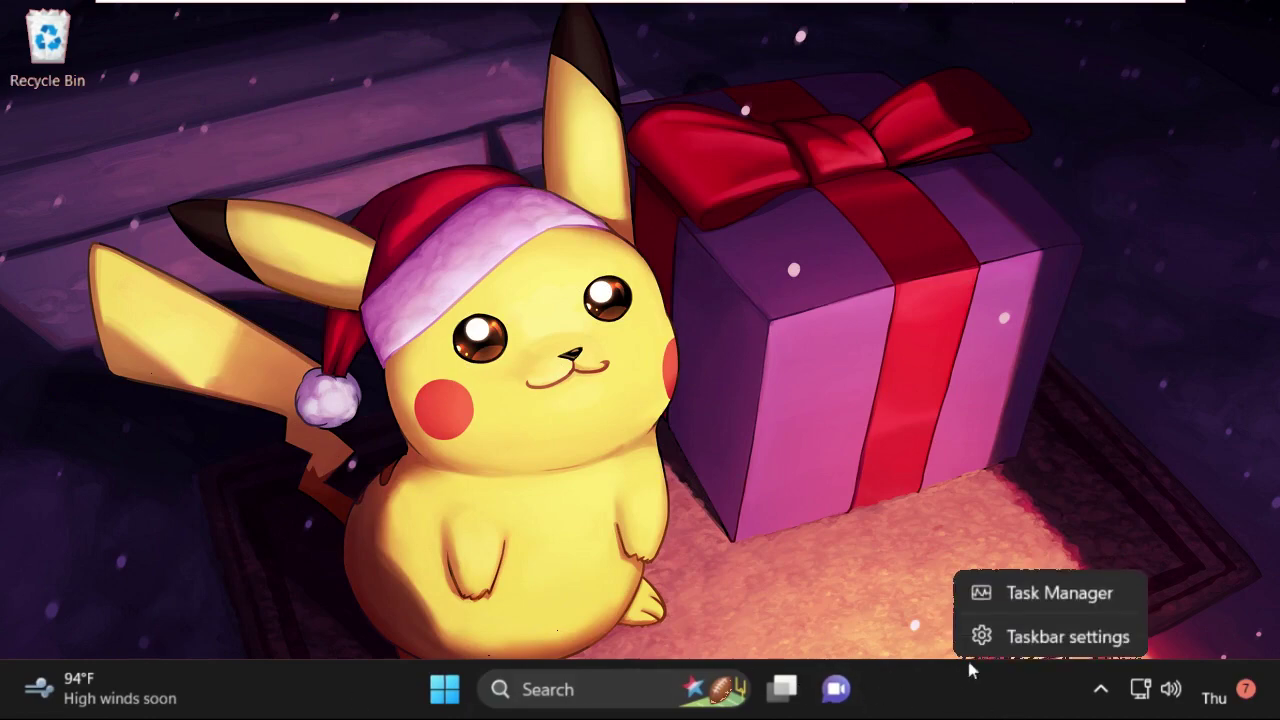
{"action": "left_click", "coordinate": [1049, 592]}
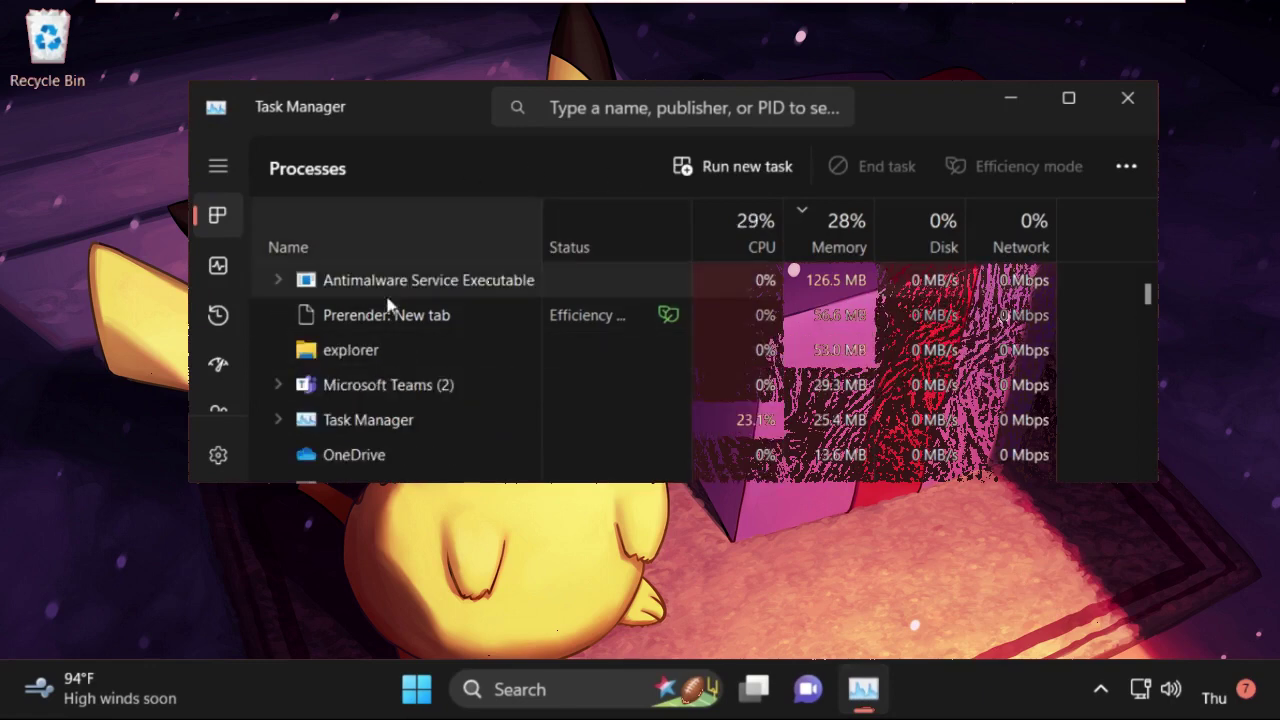
{"action": "left_click", "coordinate": [753, 172]}
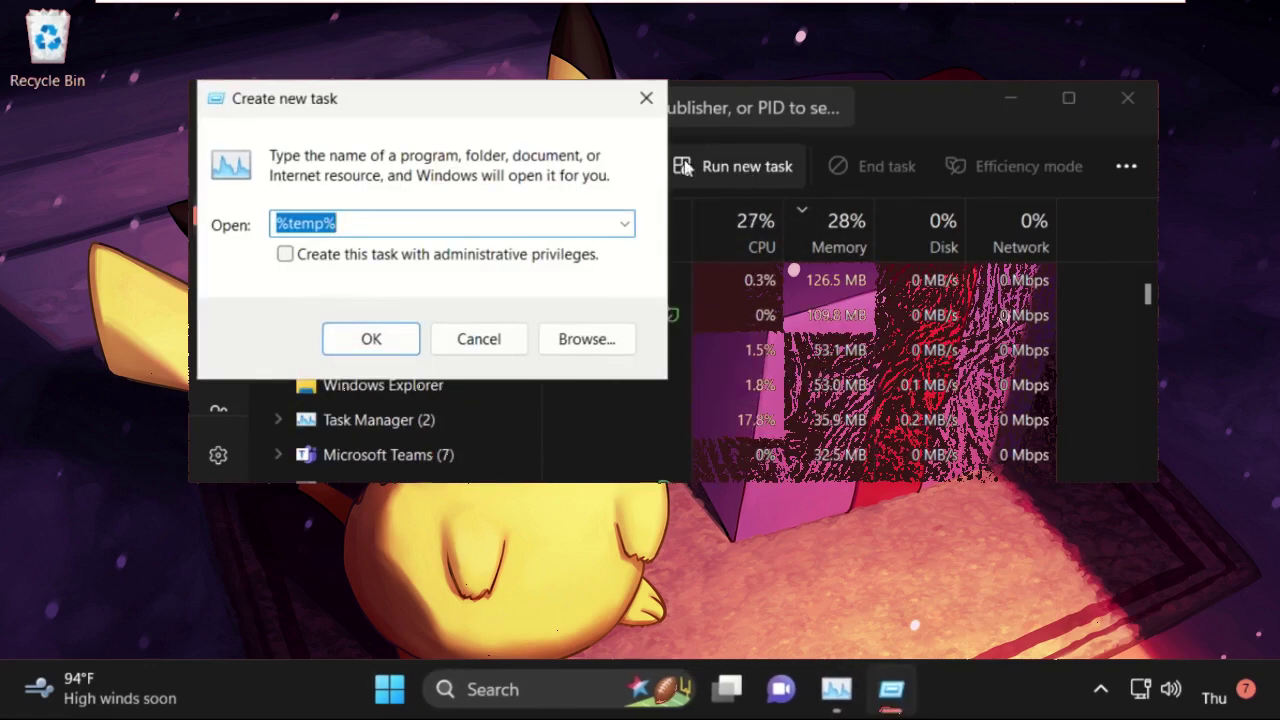
Browse to the C:\Windows\System32 folder in the new task's file picker
{"action": "left_click", "coordinate": [607, 340]}
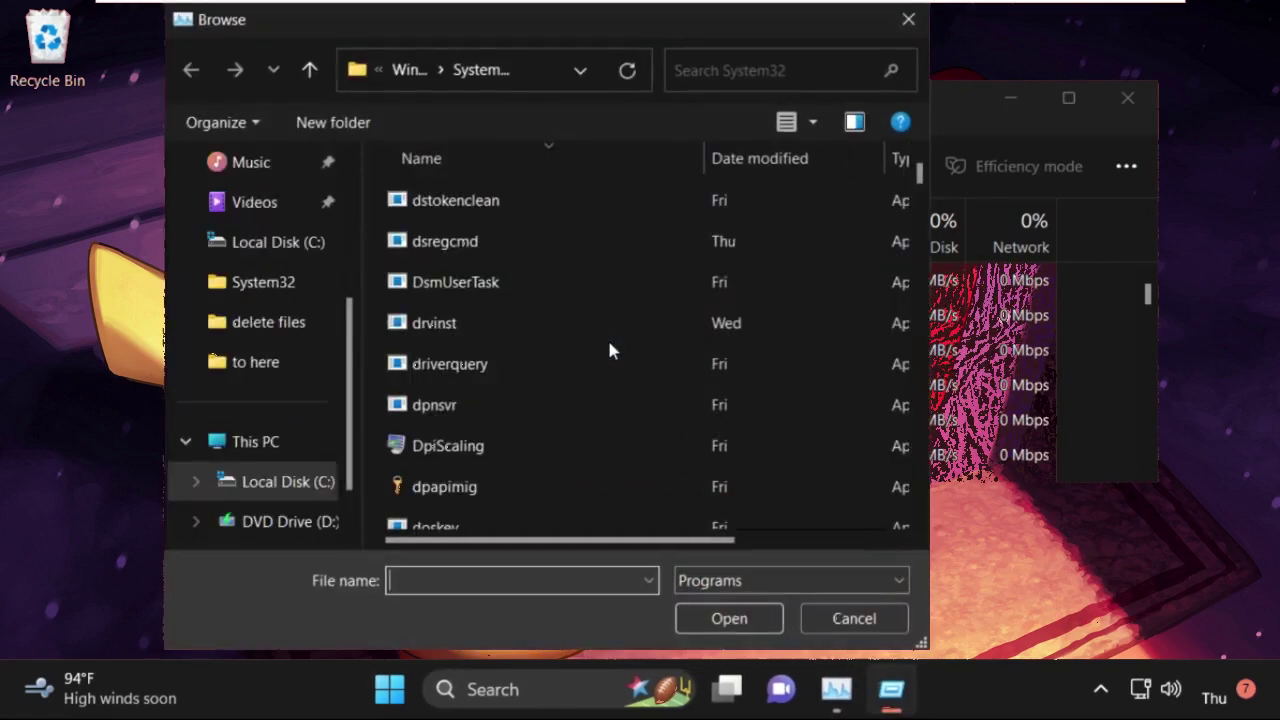
{"action": "left_click", "coordinate": [262, 442]}
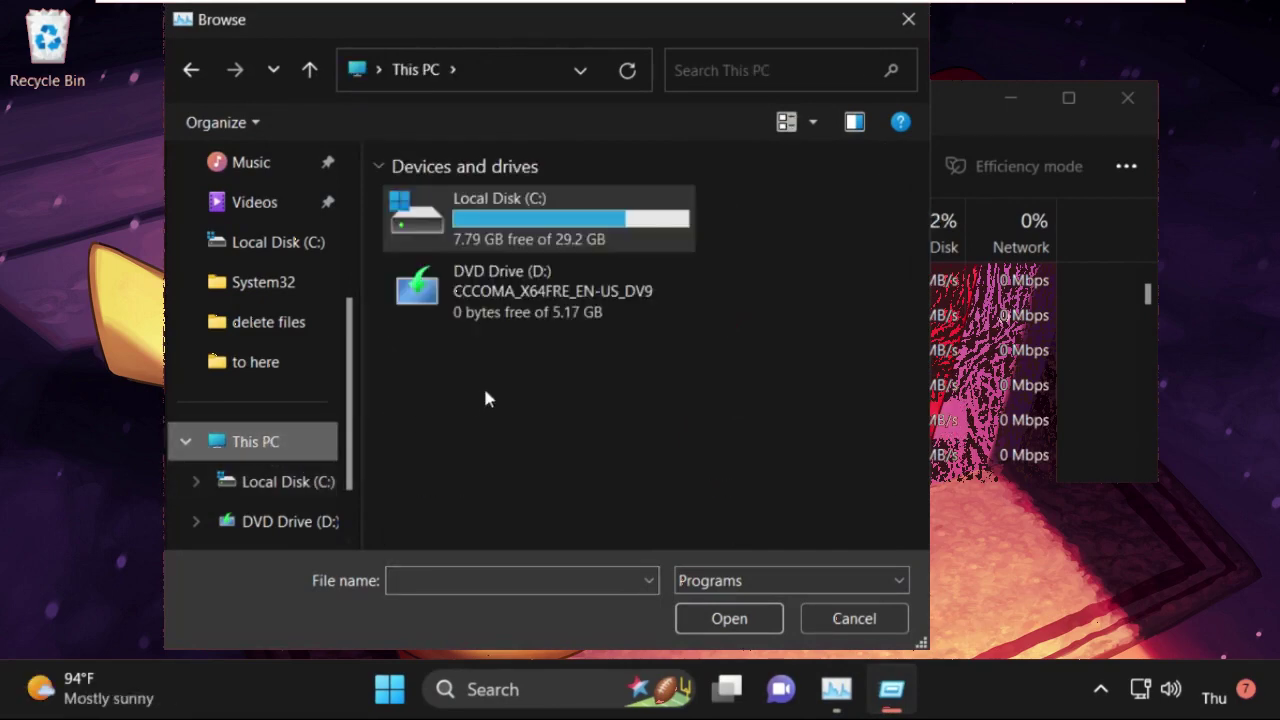
{"action": "double_click", "coordinate": [538, 226]}
{"action": "scroll", "coordinate": [450, 420], "scroll_direction": "down", "scroll_amount": 2}
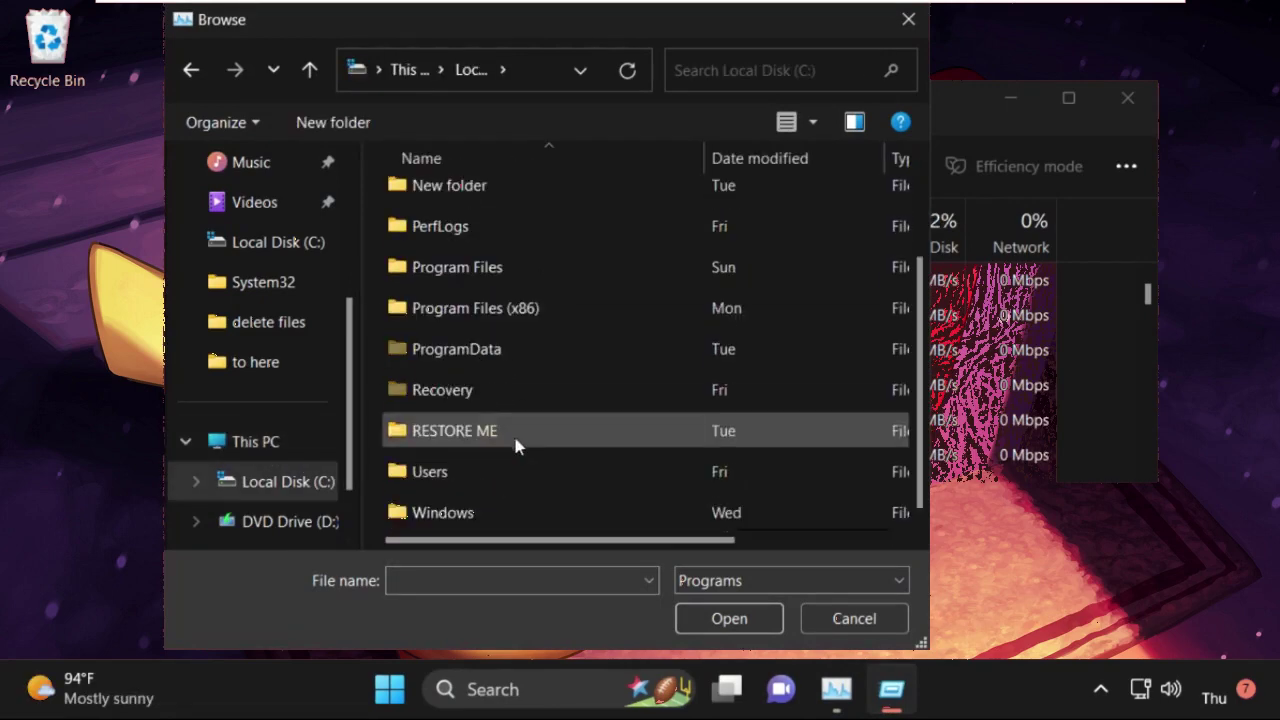
{"action": "double_click", "coordinate": [470, 510]}
{"action": "scroll", "coordinate": [484, 396], "scroll_direction": "down", "scroll_amount": 7}
{"action": "scroll", "coordinate": [484, 396], "scroll_direction": "down", "scroll_amount": 6}
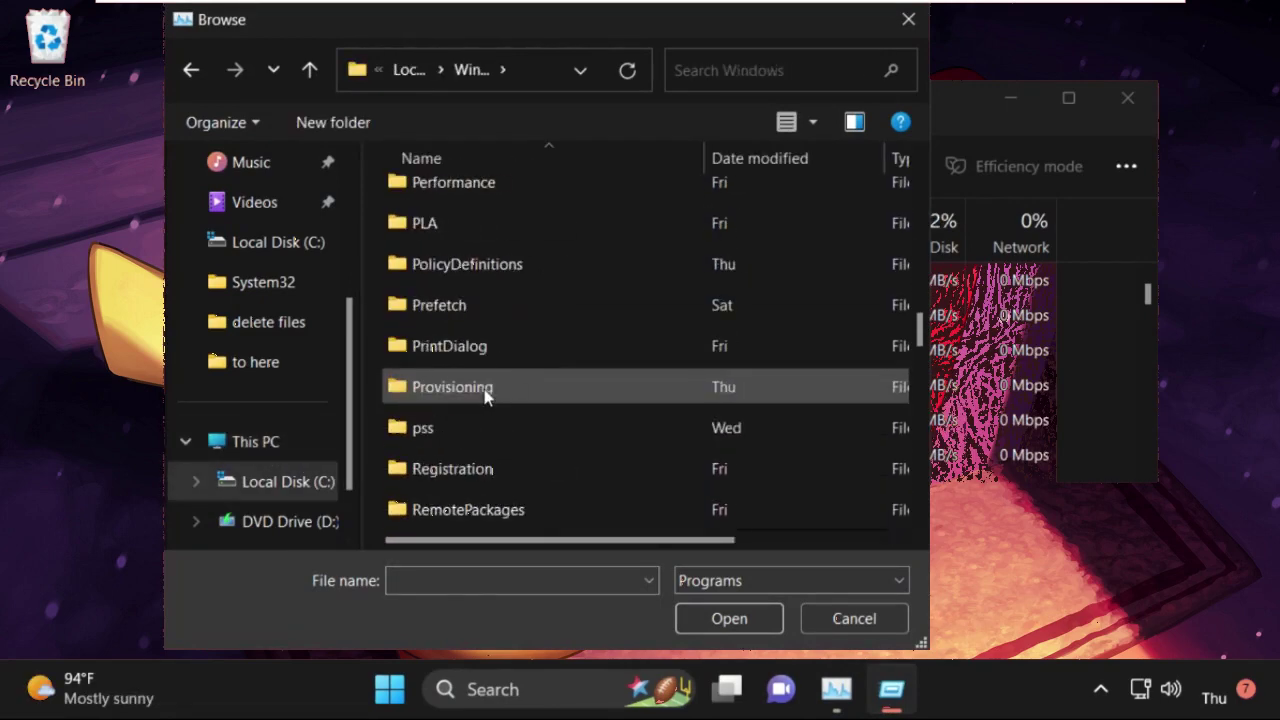
{"action": "scroll", "coordinate": [484, 396], "scroll_direction": "down", "scroll_amount": 10}
{"action": "scroll", "coordinate": [484, 396], "scroll_direction": "up", "scroll_amount": 4}
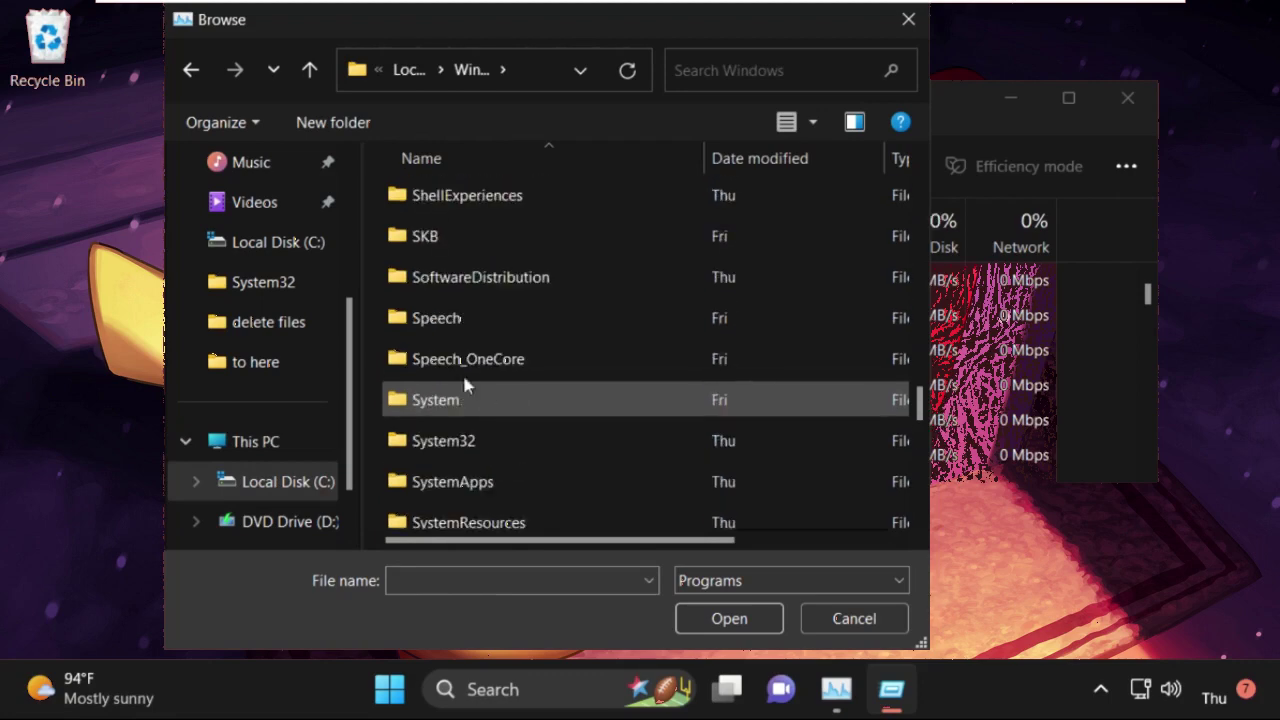
{"action": "double_click", "coordinate": [508, 443]}
Pick cmd.exe and run it as a new task with administrative privileges
{"action": "scroll", "coordinate": [508, 400], "scroll_direction": "up", "scroll_amount": 15}
{"action": "scroll", "coordinate": [508, 350], "scroll_direction": "down", "scroll_amount": 3}
{"action": "left_click", "coordinate": [508, 346]}
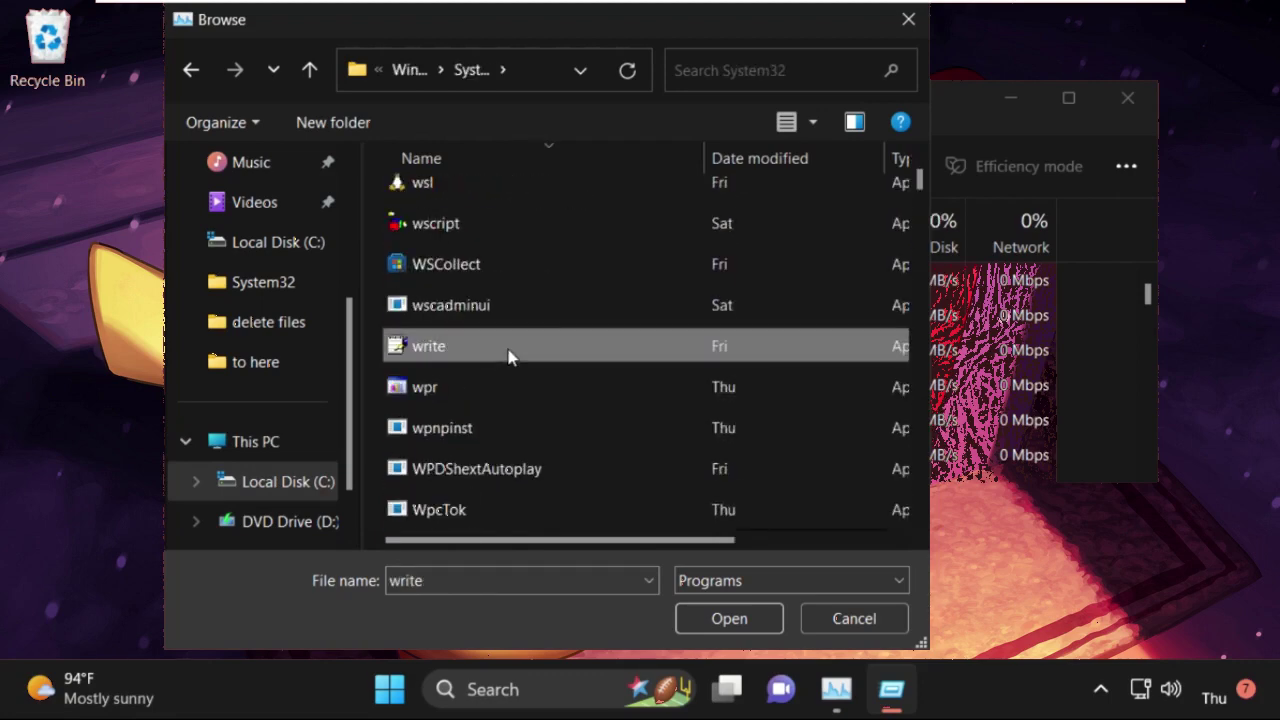
{"action": "scroll", "coordinate": [508, 352], "scroll_direction": "down", "scroll_amount": 20}
{"action": "left_click", "coordinate": [508, 350]}
{"action": "left_click", "coordinate": [508, 352]}
{"action": "scroll", "coordinate": [508, 352], "scroll_direction": "down", "scroll_amount": 6}
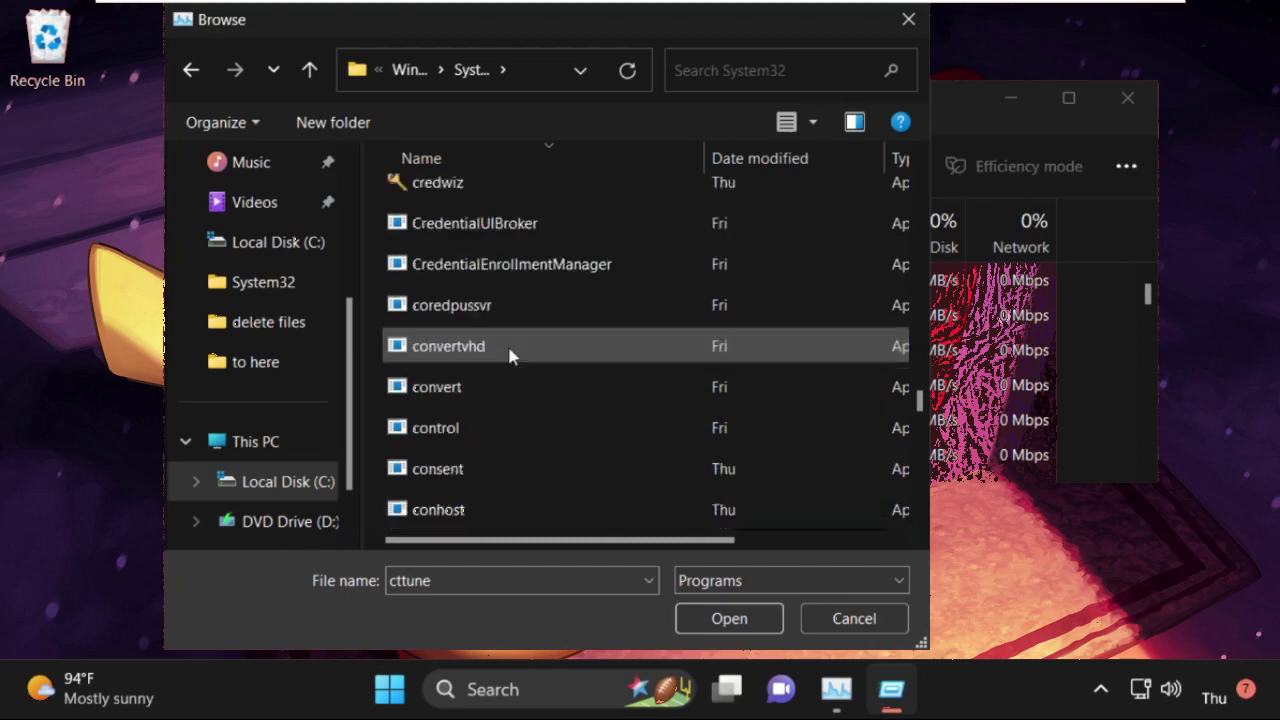
{"action": "scroll", "coordinate": [509, 353], "scroll_direction": "down", "scroll_amount": 4}
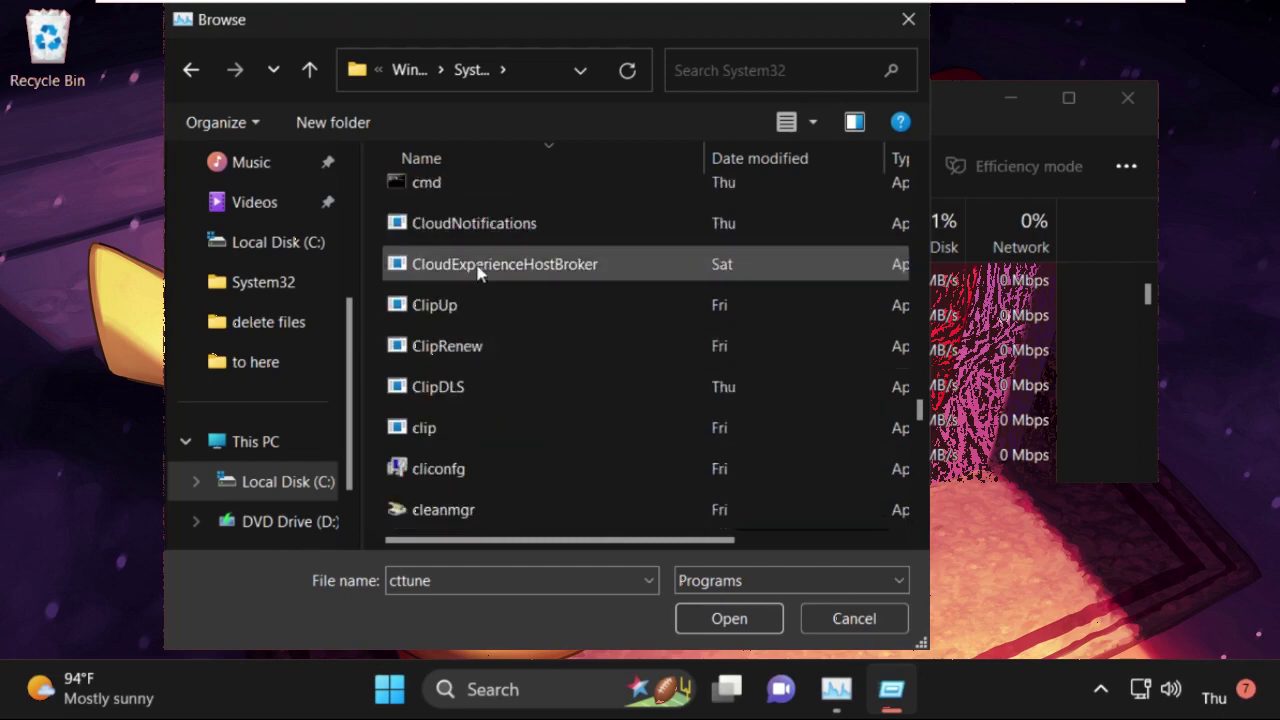
{"action": "scroll", "coordinate": [455, 288], "scroll_direction": "up", "scroll_amount": 1}
{"action": "left_click", "coordinate": [451, 284]}
{"action": "left_click", "coordinate": [731, 619]}
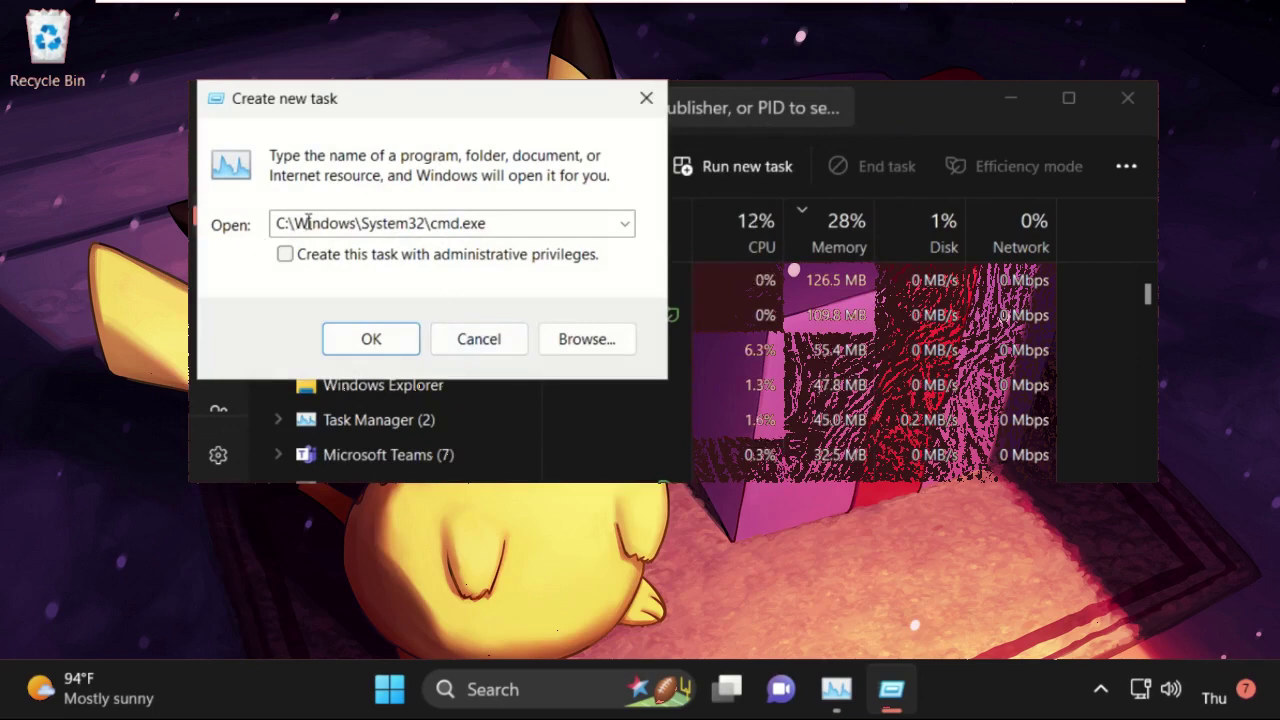
{"action": "left_click", "coordinate": [286, 255]}
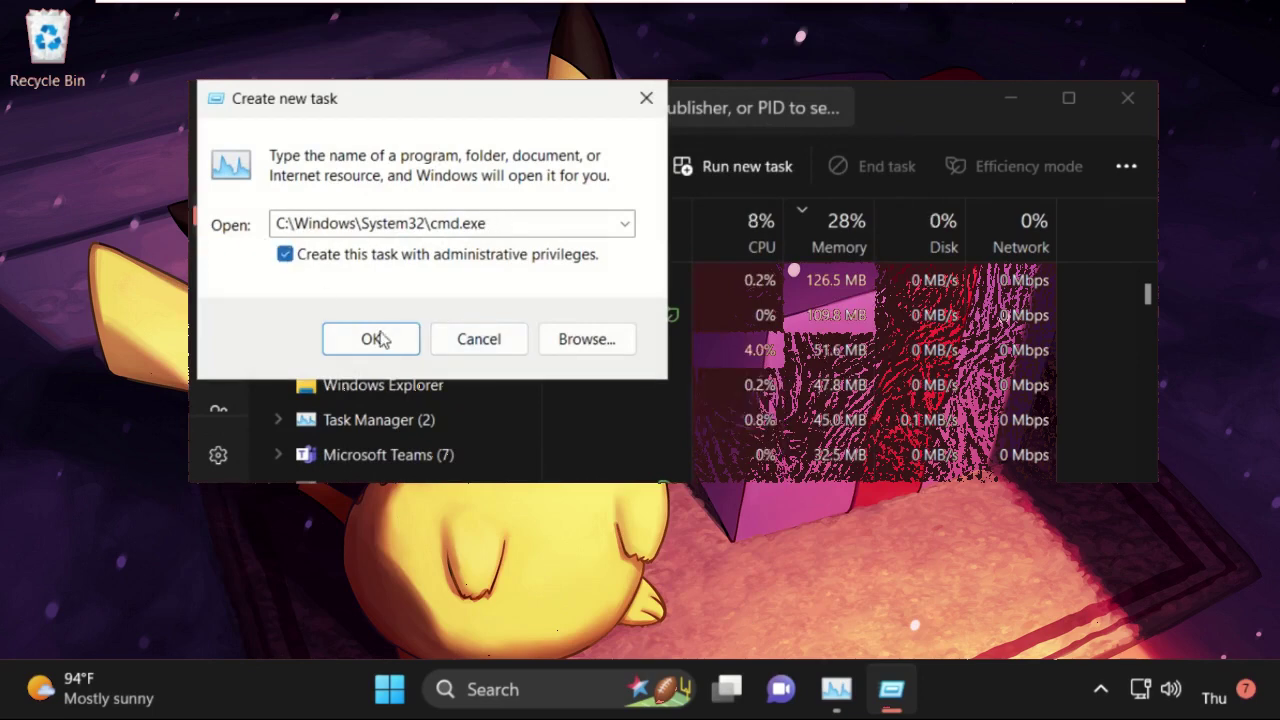
{"action": "left_click", "coordinate": [382, 341]}
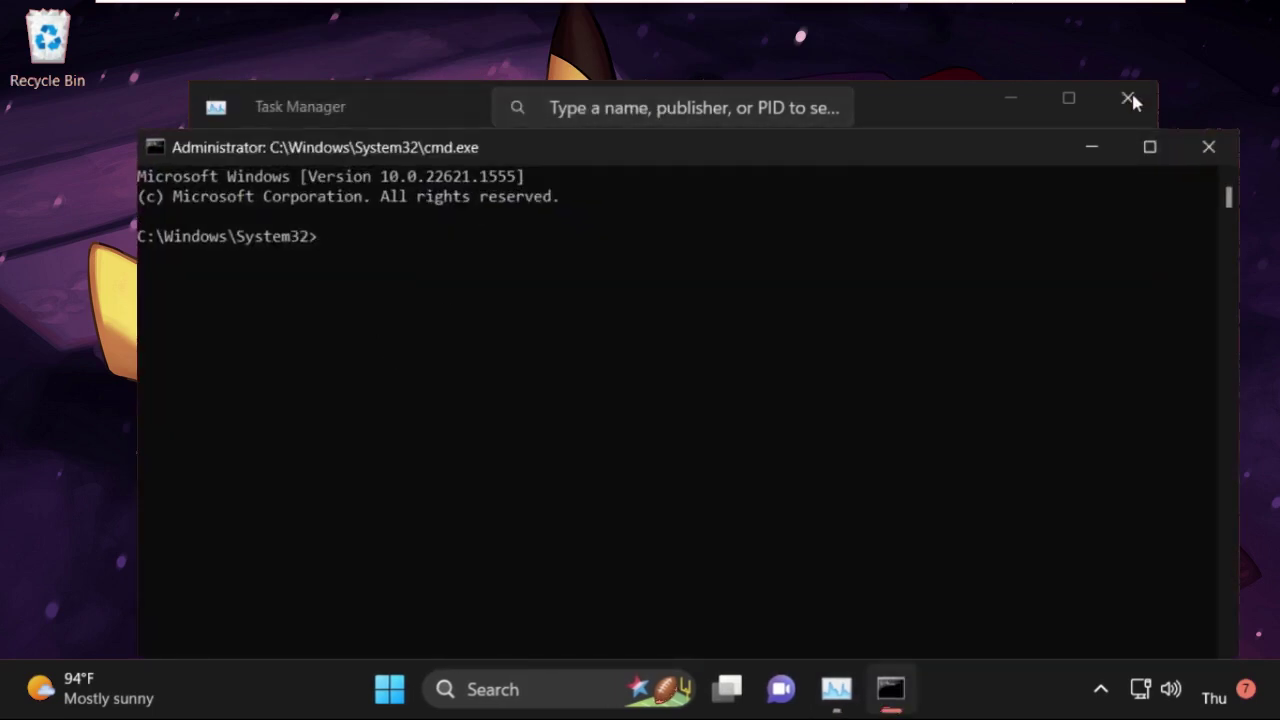
Close Task Manager and run ipconfig /flushdns in the admin console
{"action": "left_click", "coordinate": [1129, 97]}
{"action": "left_click_drag", "start_coordinate": [440, 147], "coordinate": [537, 110]}
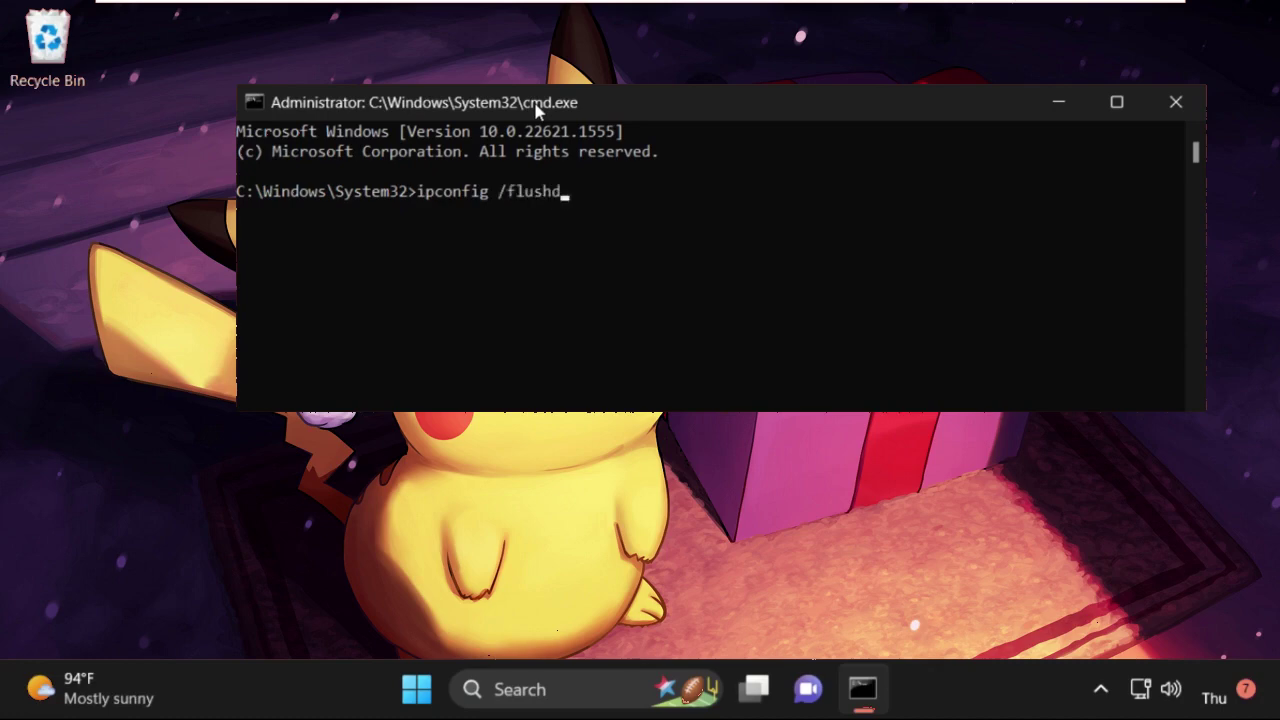
{"action": "key", "text": "Return"}
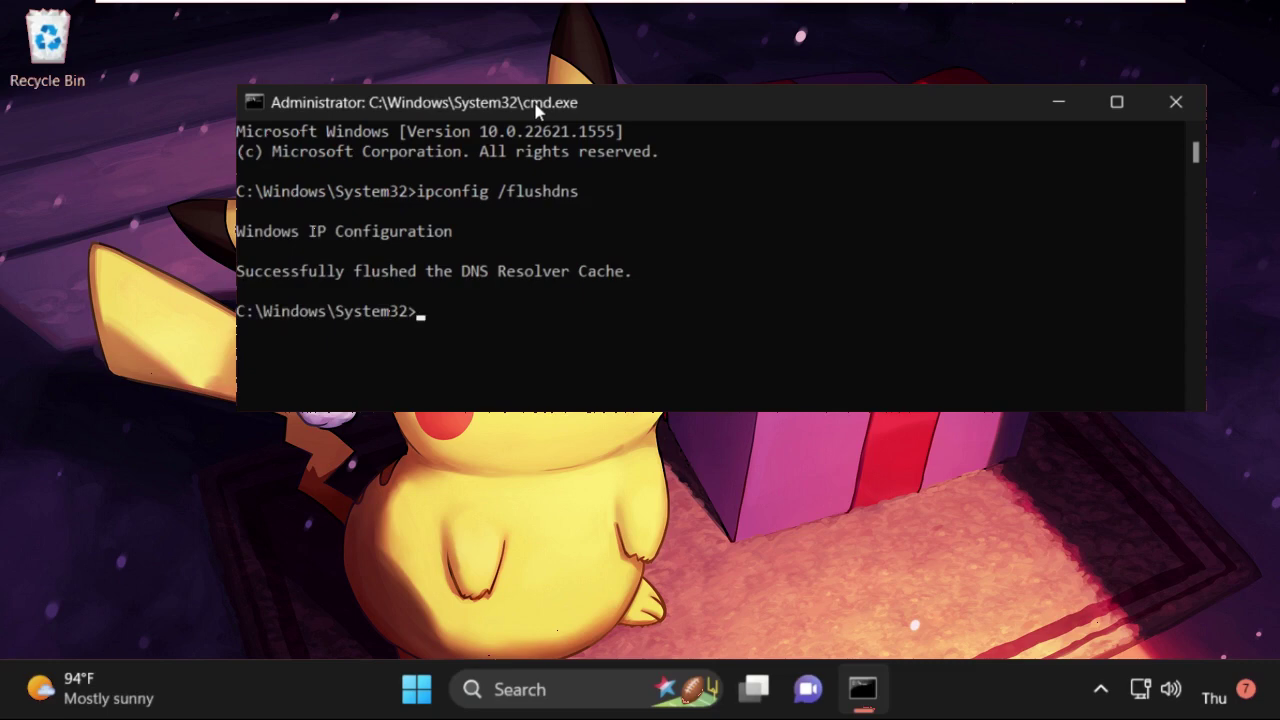
Run ipconfig /renew to renew the IP configuration
{"action": "type", "text": "ipconfig /"}
{"action": "type", "text": "renew"}
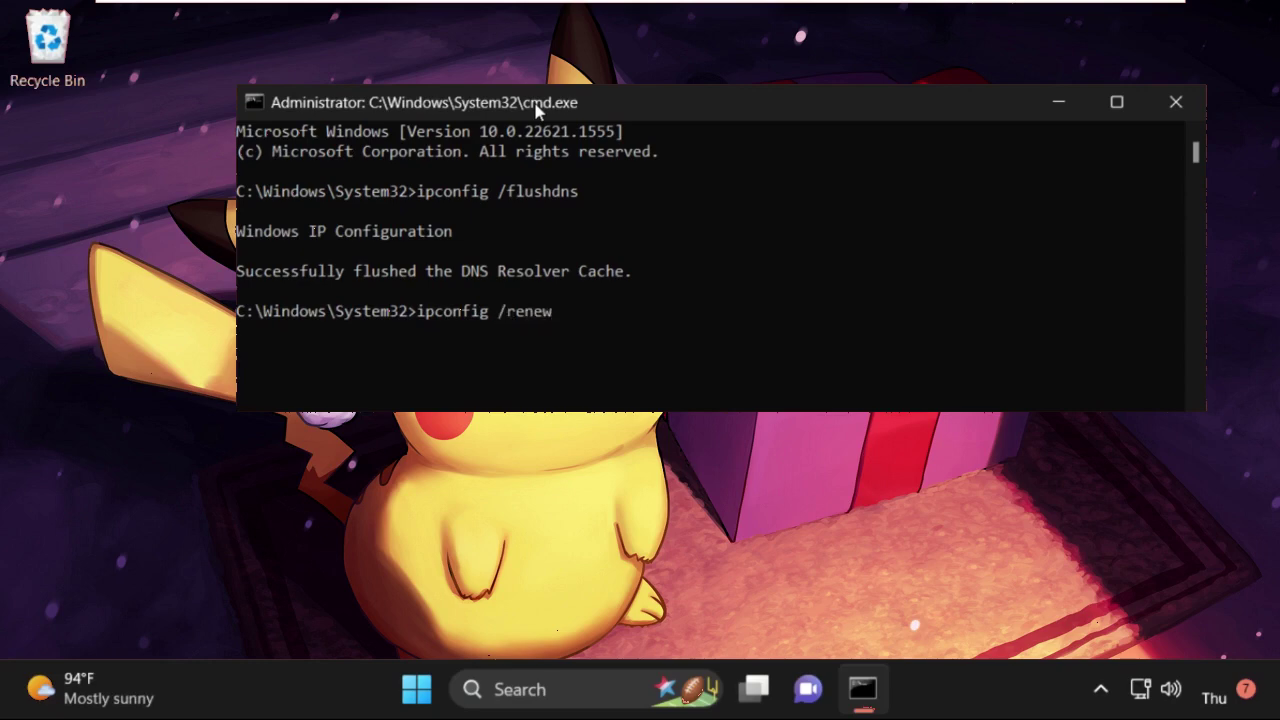
{"action": "key", "text": "Return"}
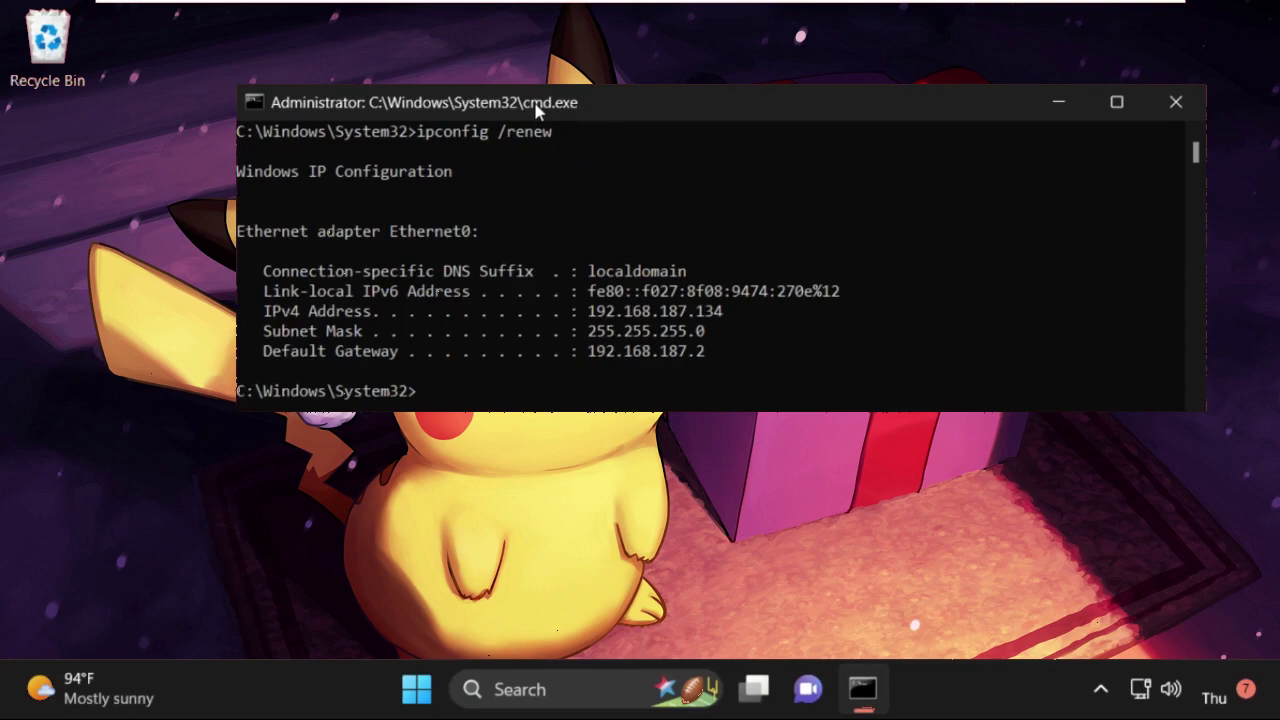
Run netsh winsock reset, then type exit to close Command Prompt
{"action": "type", "text": "netsh winsock reset"}
{"action": "key", "text": "Return"}
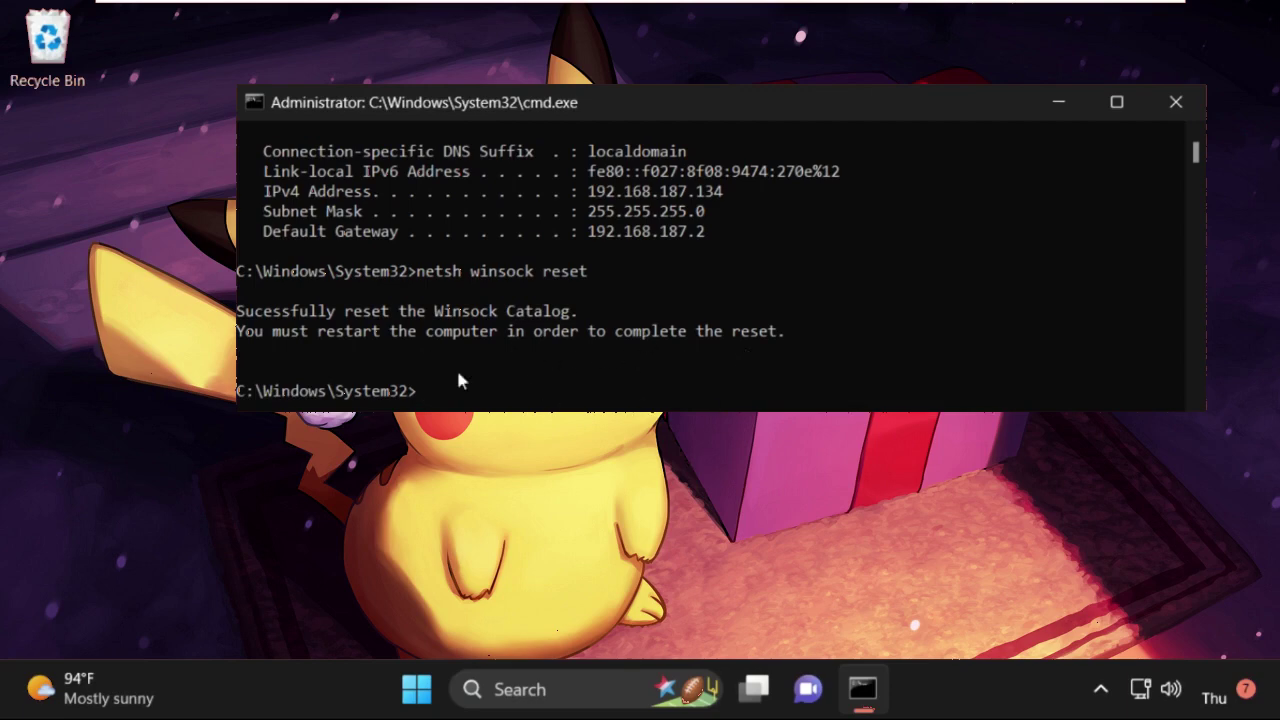
{"action": "type", "text": "exit"}
{"action": "key", "text": "Return"}
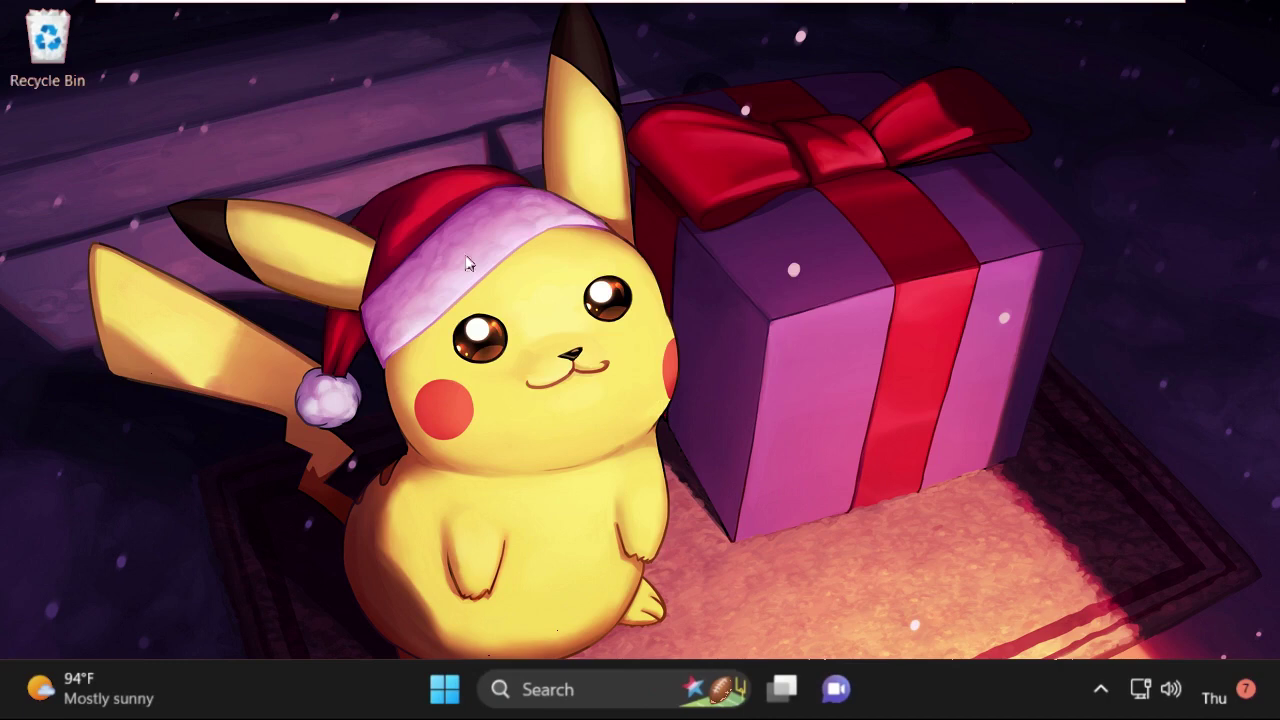
Open the Start menu's Power button to reveal the Restart option
{"action": "left_click", "coordinate": [447, 688]}
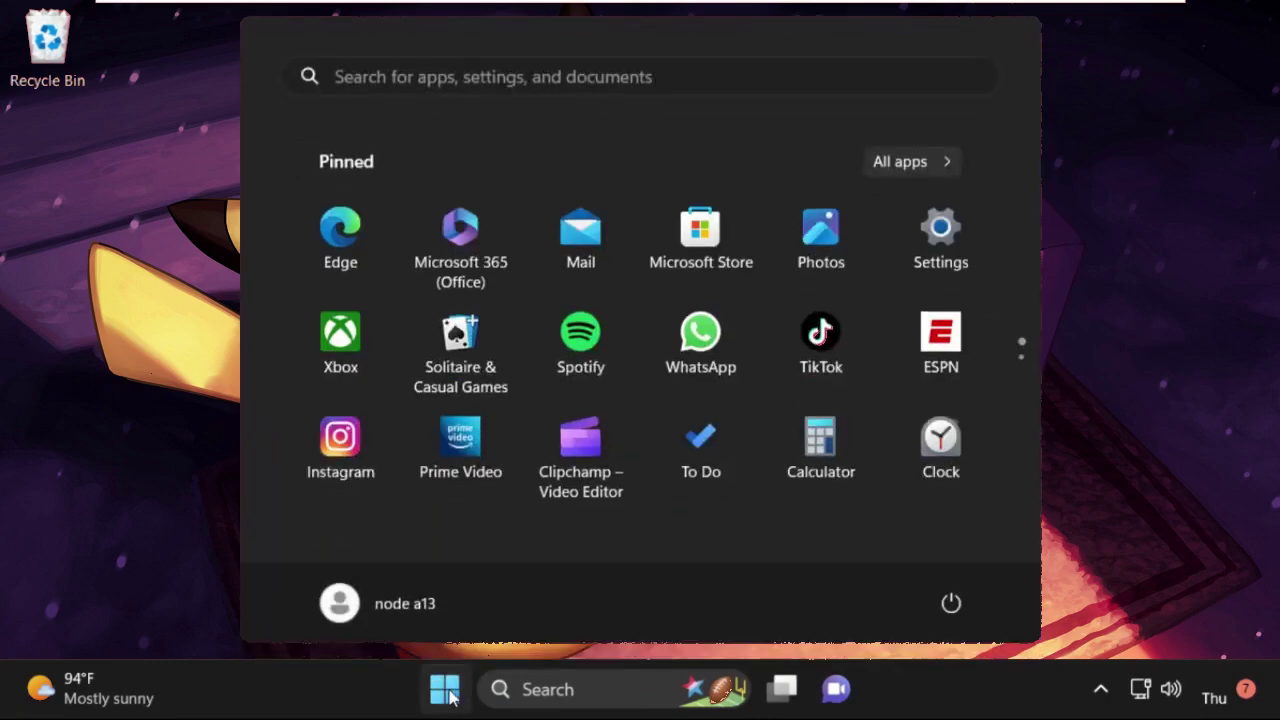
{"action": "left_click", "coordinate": [962, 608]}
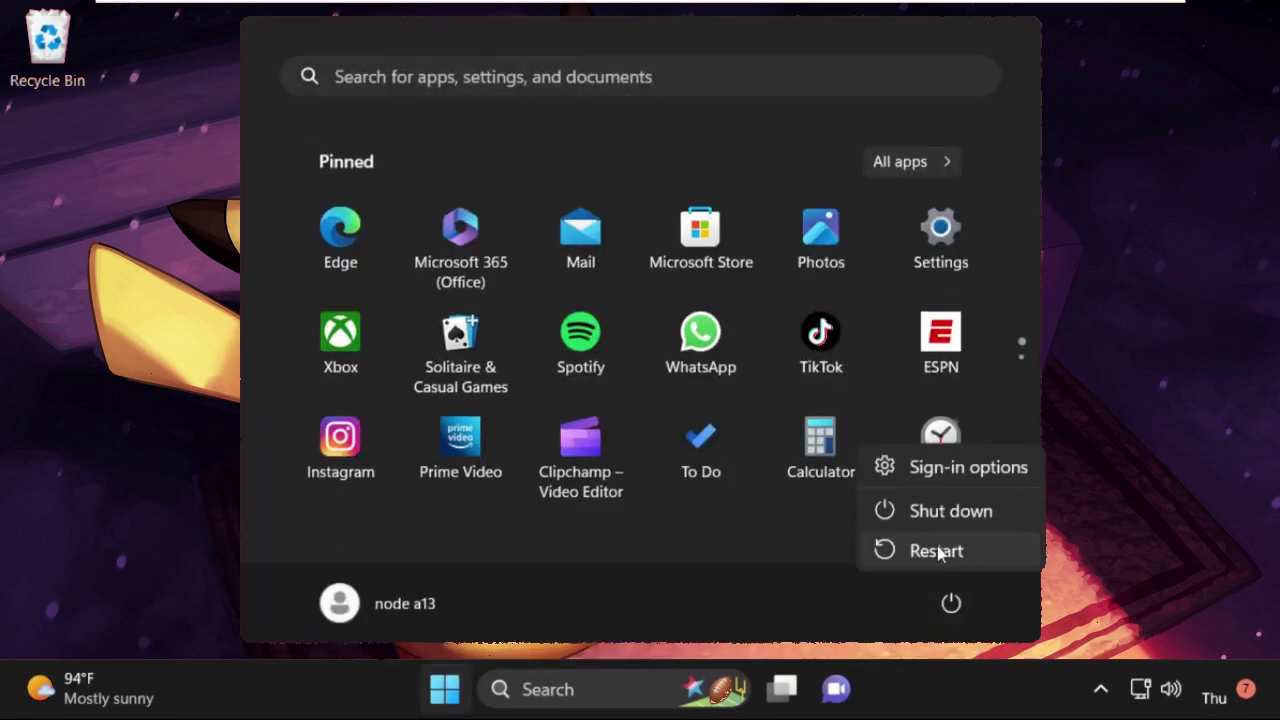